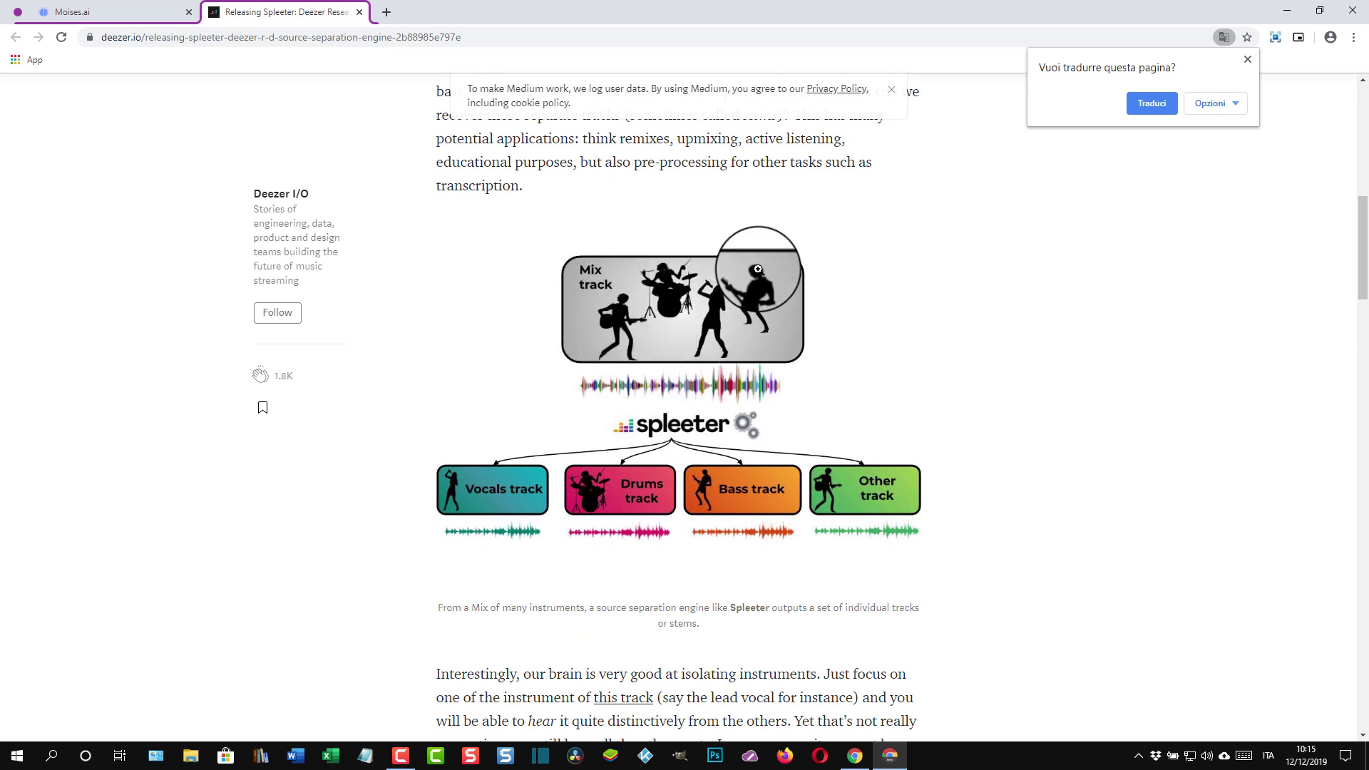
Translate the Deezer article on releasing Spleeter into Italian.
scroll(660, 243, up, 3)
scroll(671, 297, down, 2)
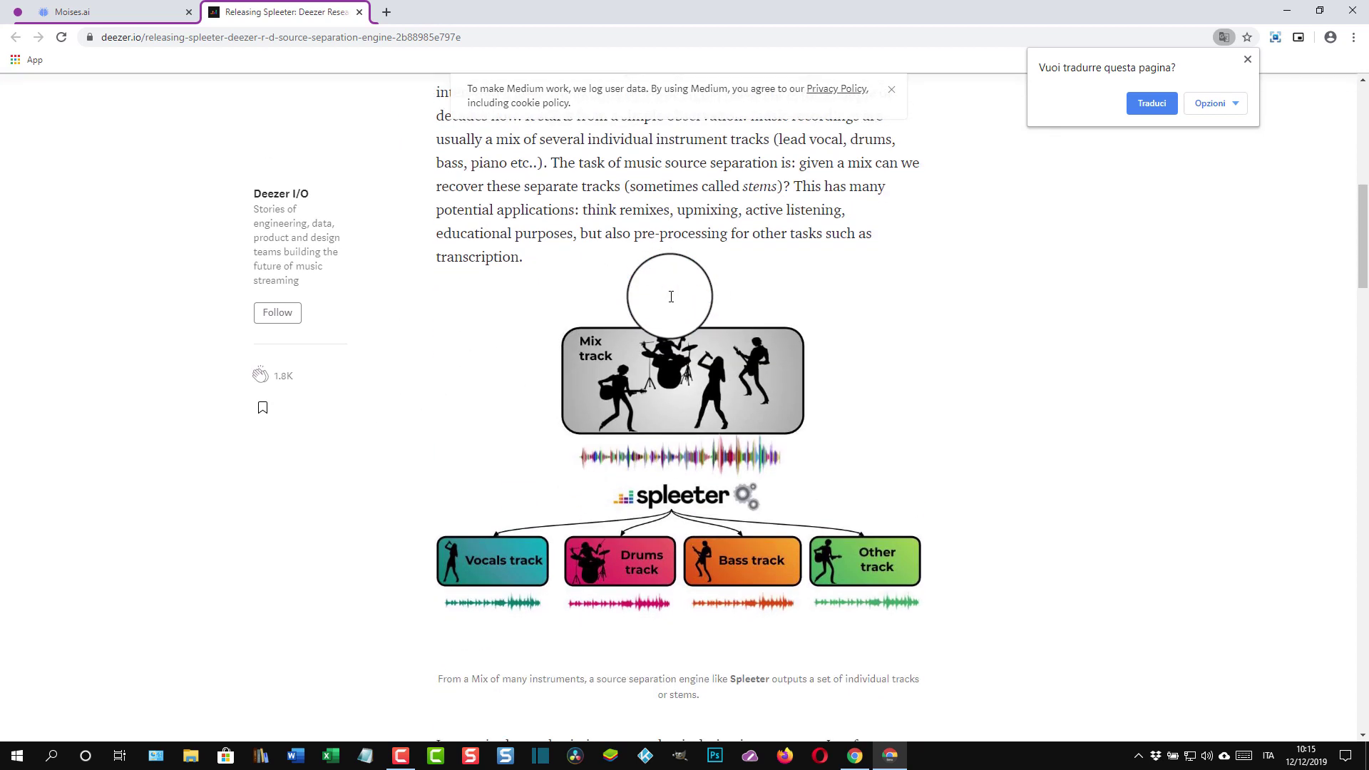
scroll(495, 342, down, 3)
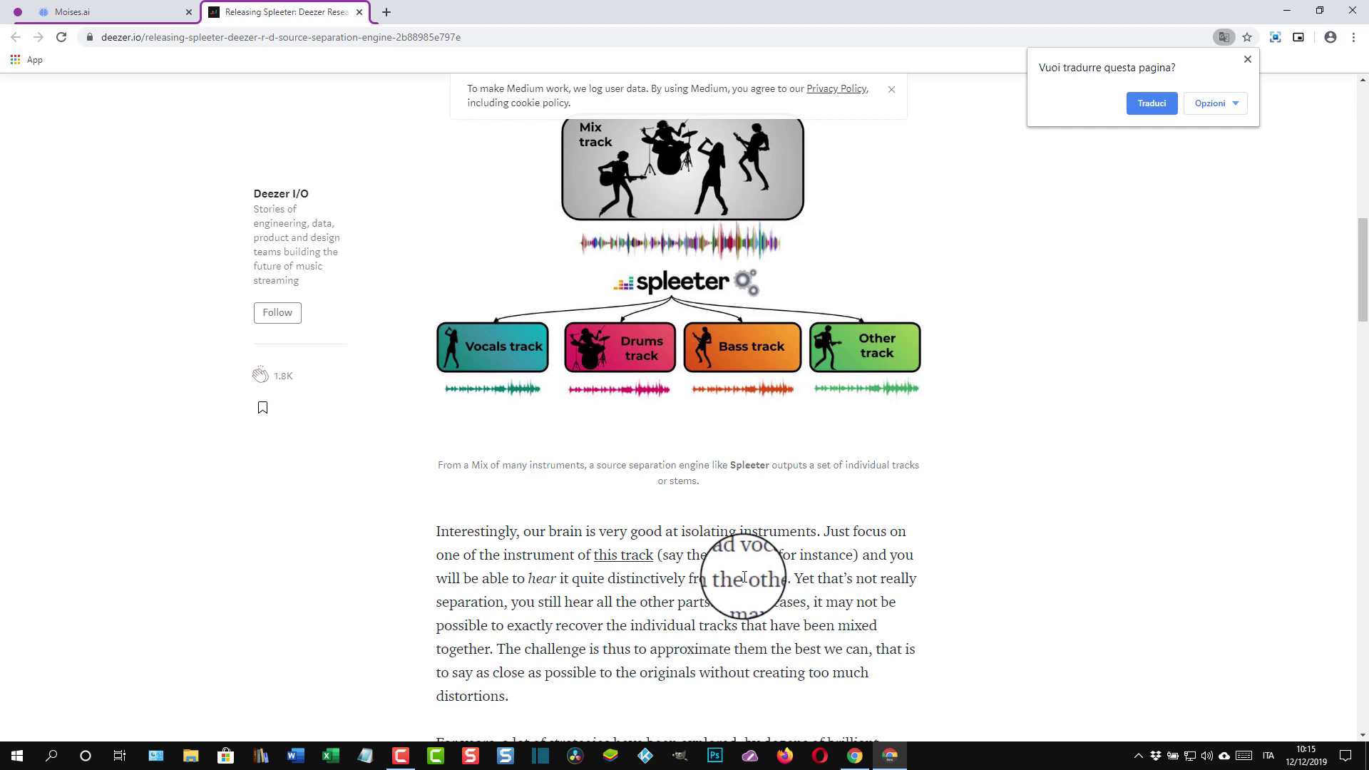
scroll(756, 584, down, 3)
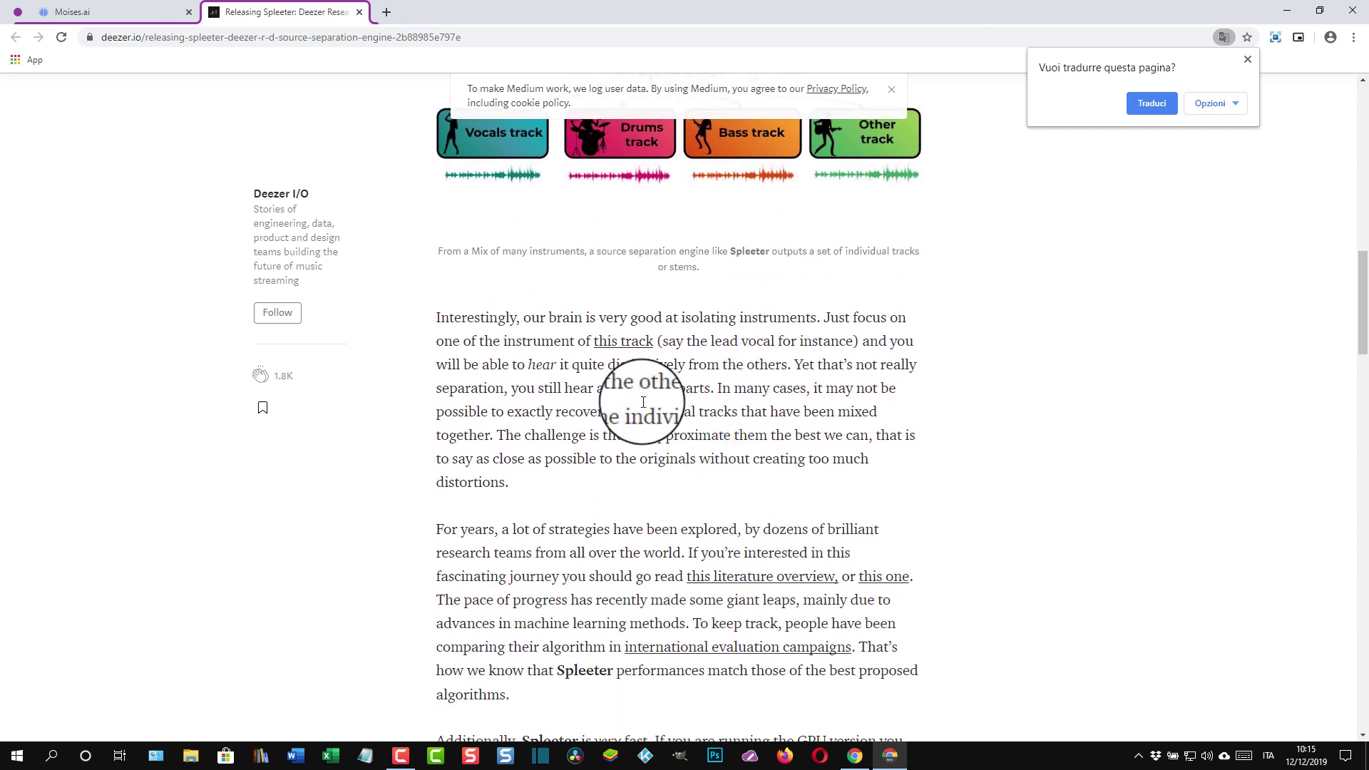
scroll(642, 385, down, 6)
scroll(716, 365, down, 3)
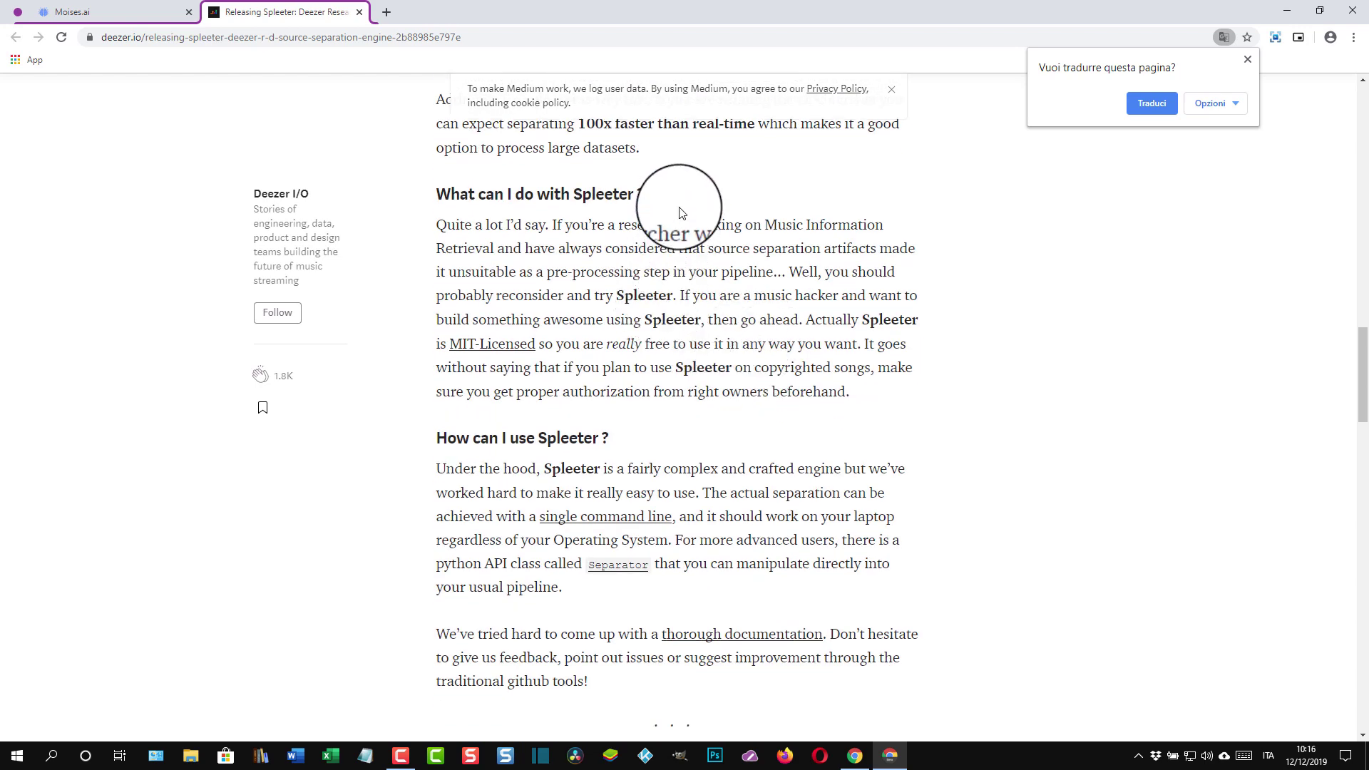
right_click(698, 185)
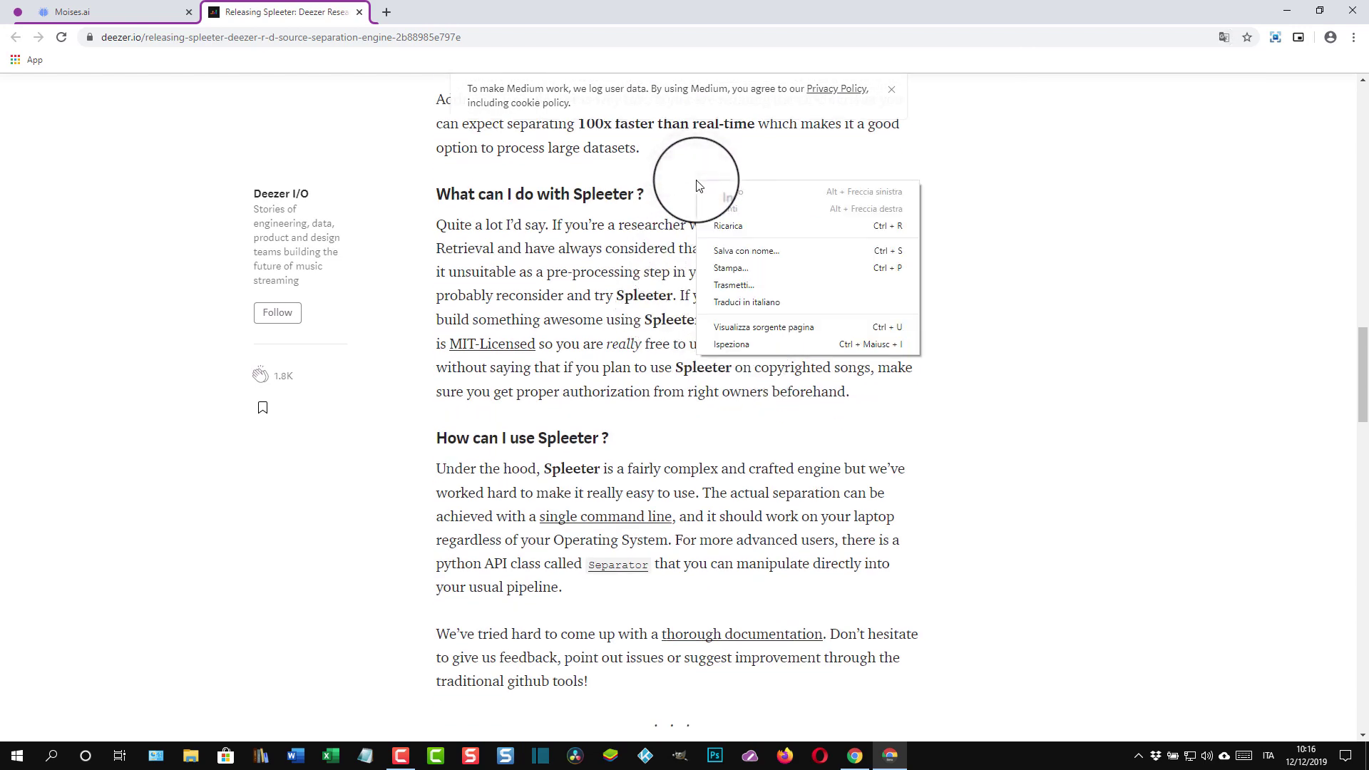
click(754, 302)
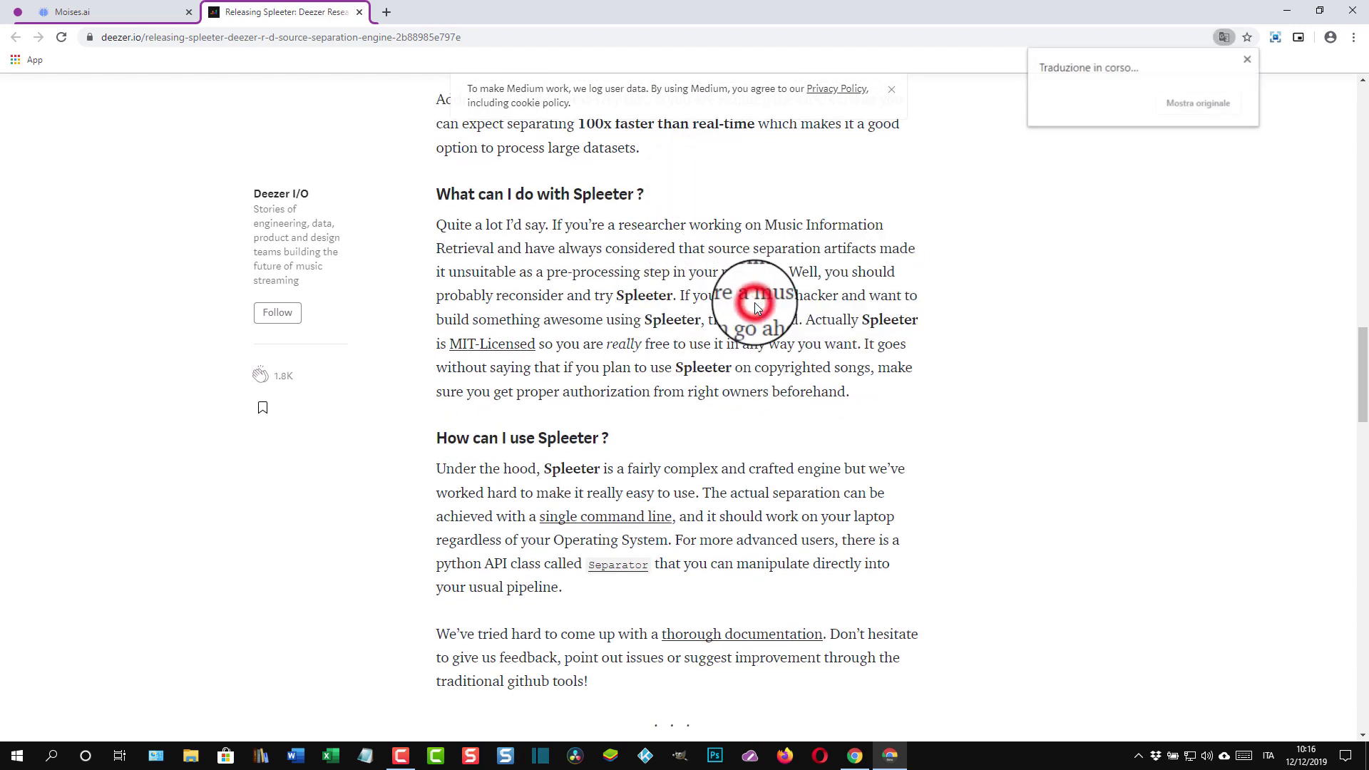
Read through the translated article's sections on what Spleeter does, how it can be used and why it was released.
scroll(784, 271, up, 10)
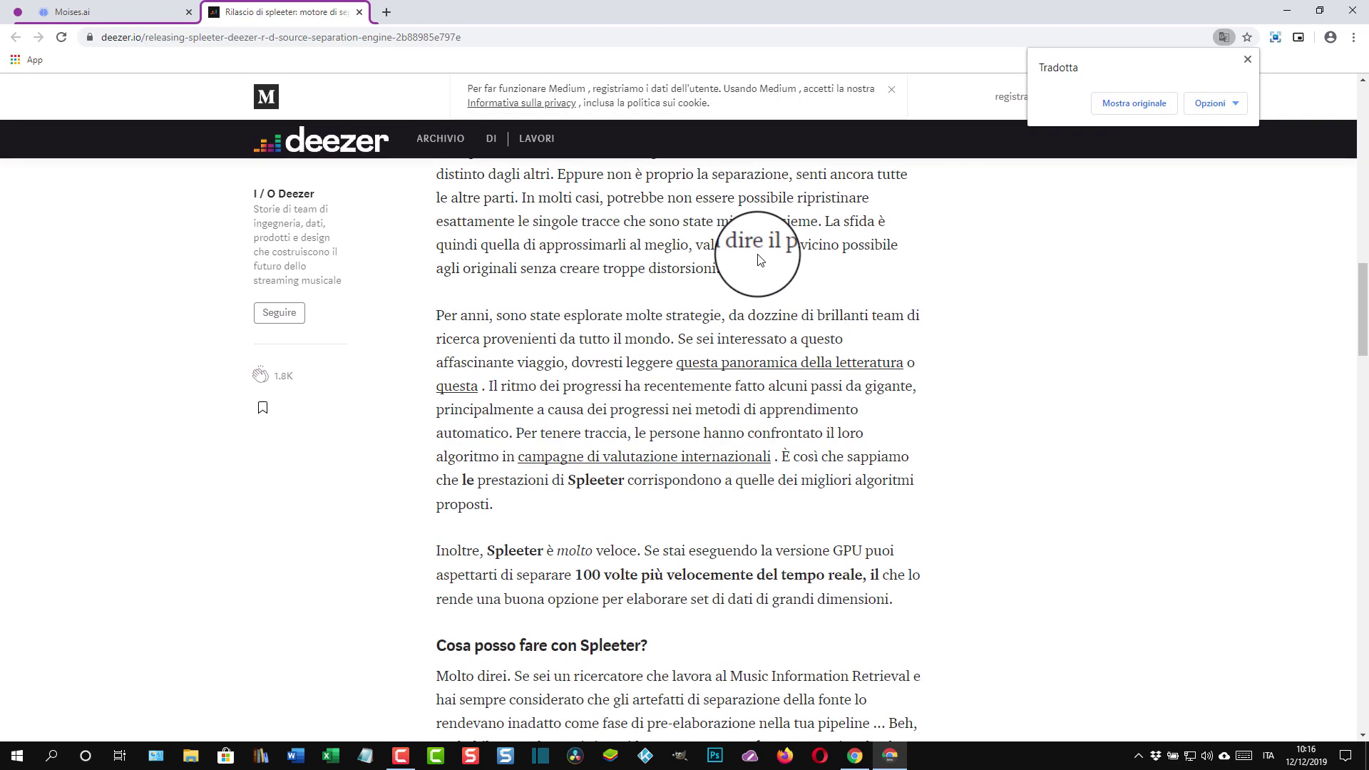
scroll(767, 282, down, 10)
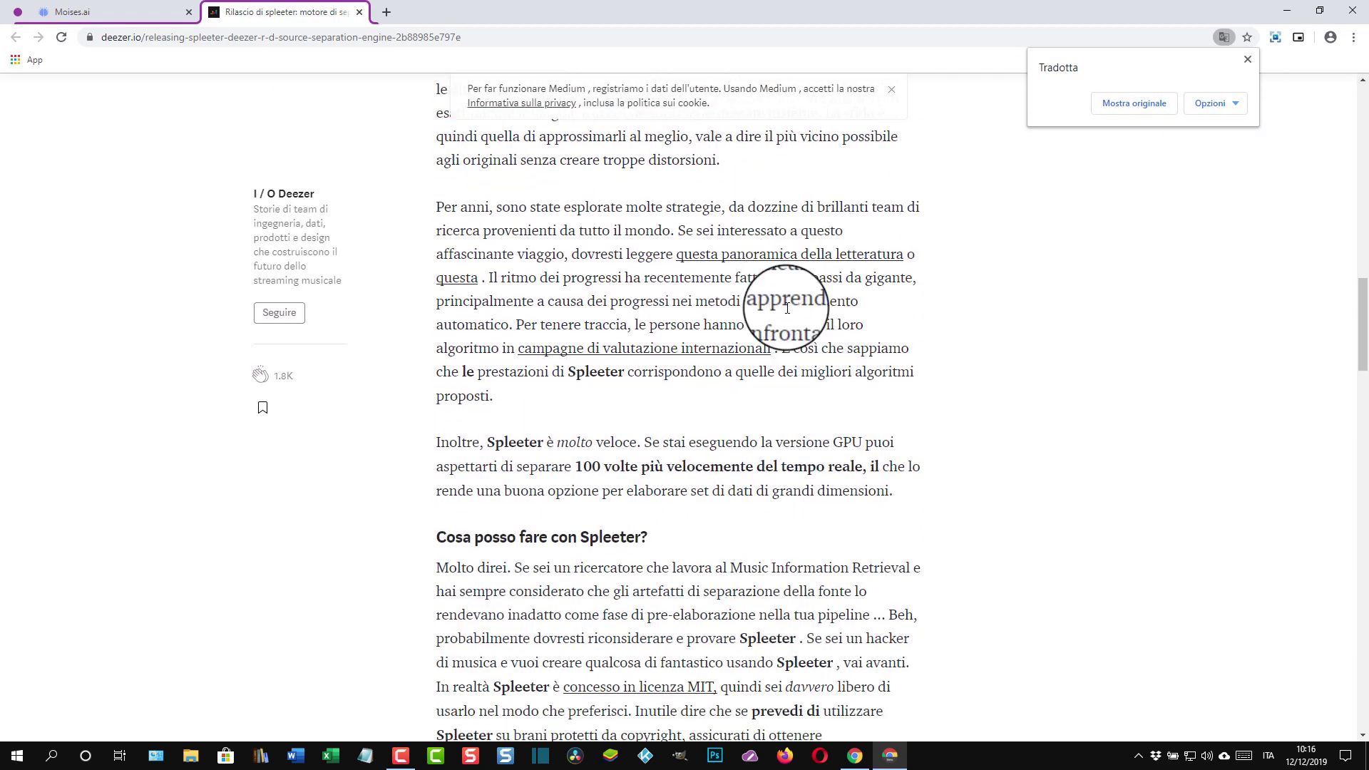
scroll(796, 308, down, 9)
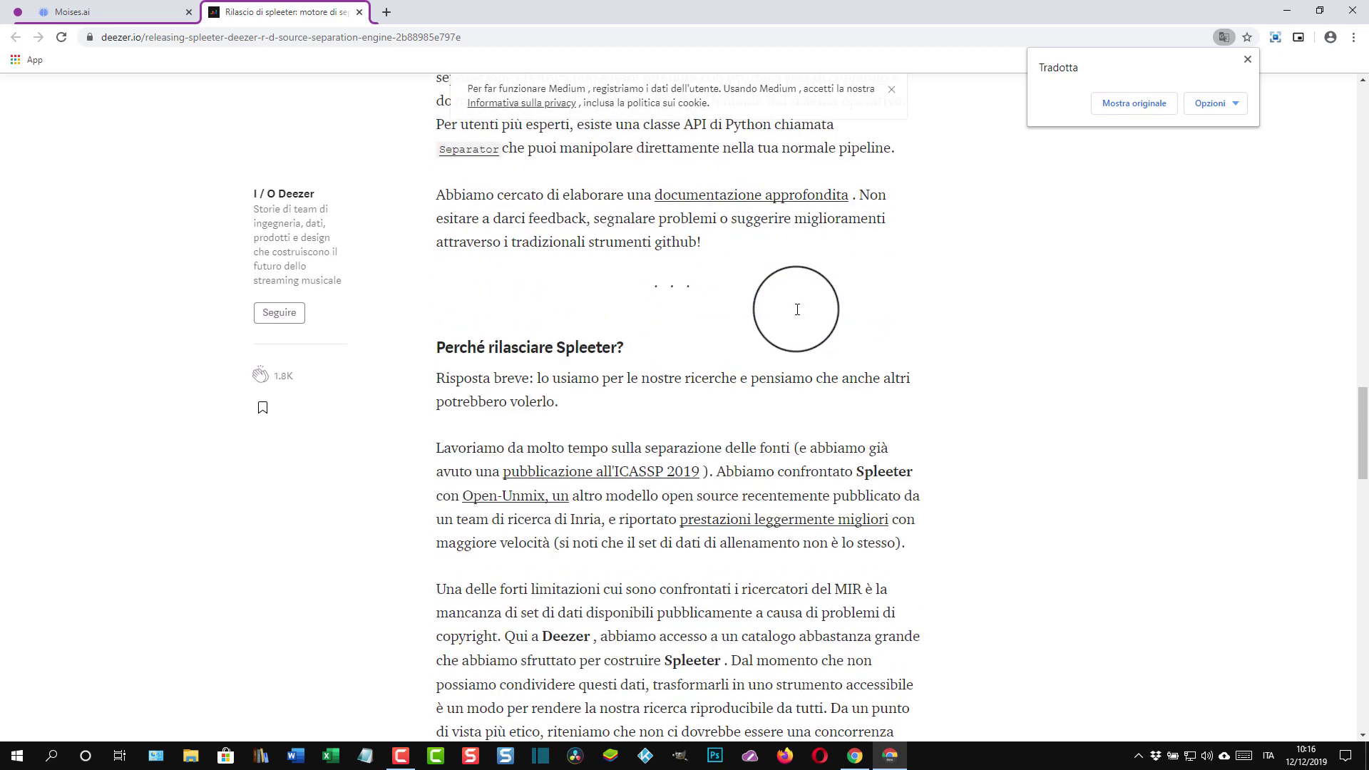
scroll(796, 308, down, 4)
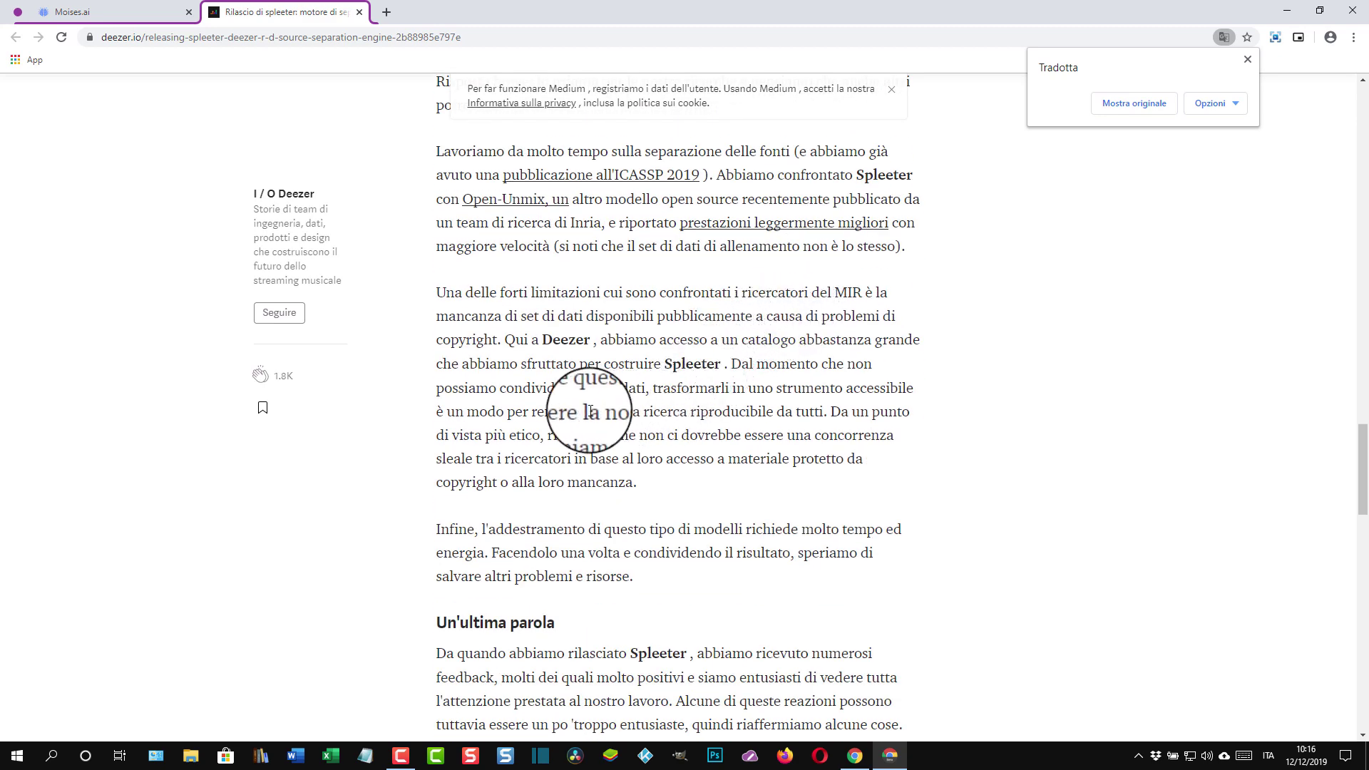
scroll(581, 401, down, 3)
scroll(716, 374, down, 3)
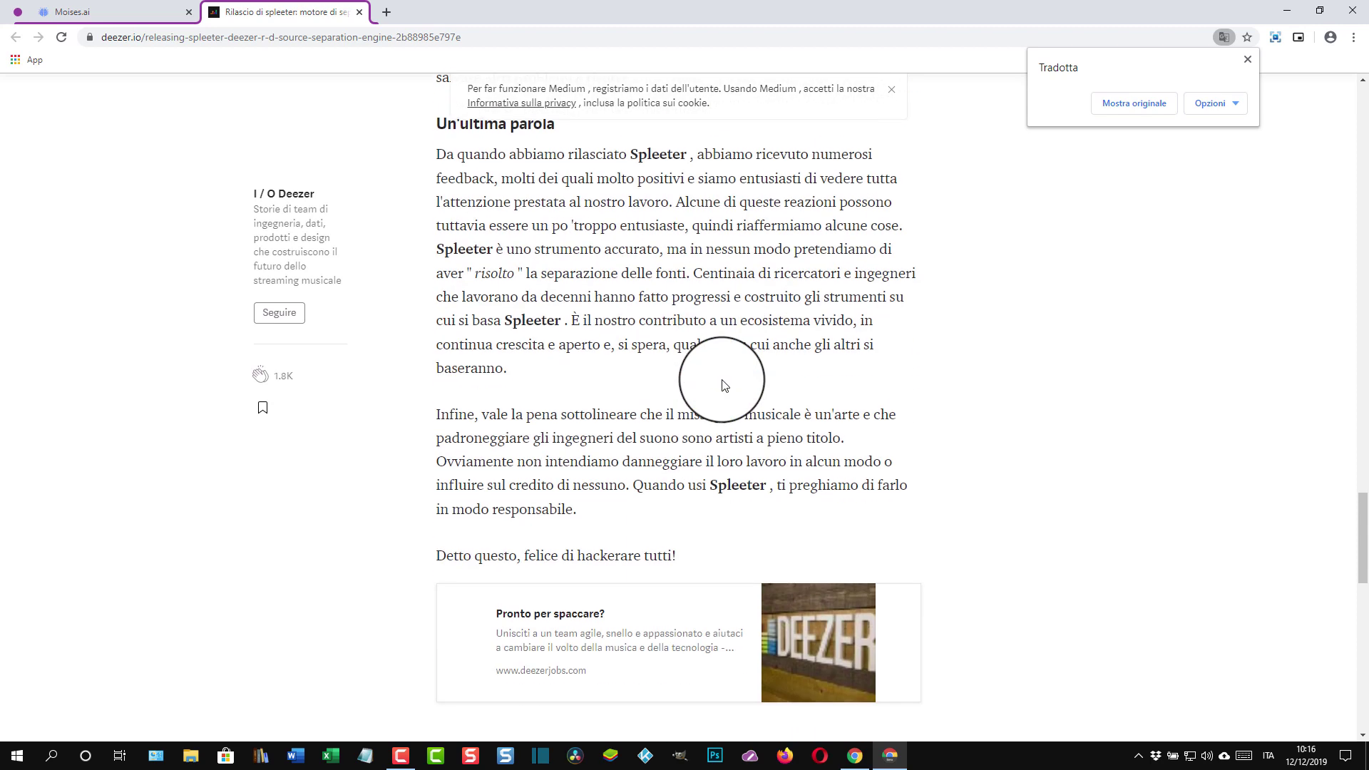
scroll(578, 324, down, 2)
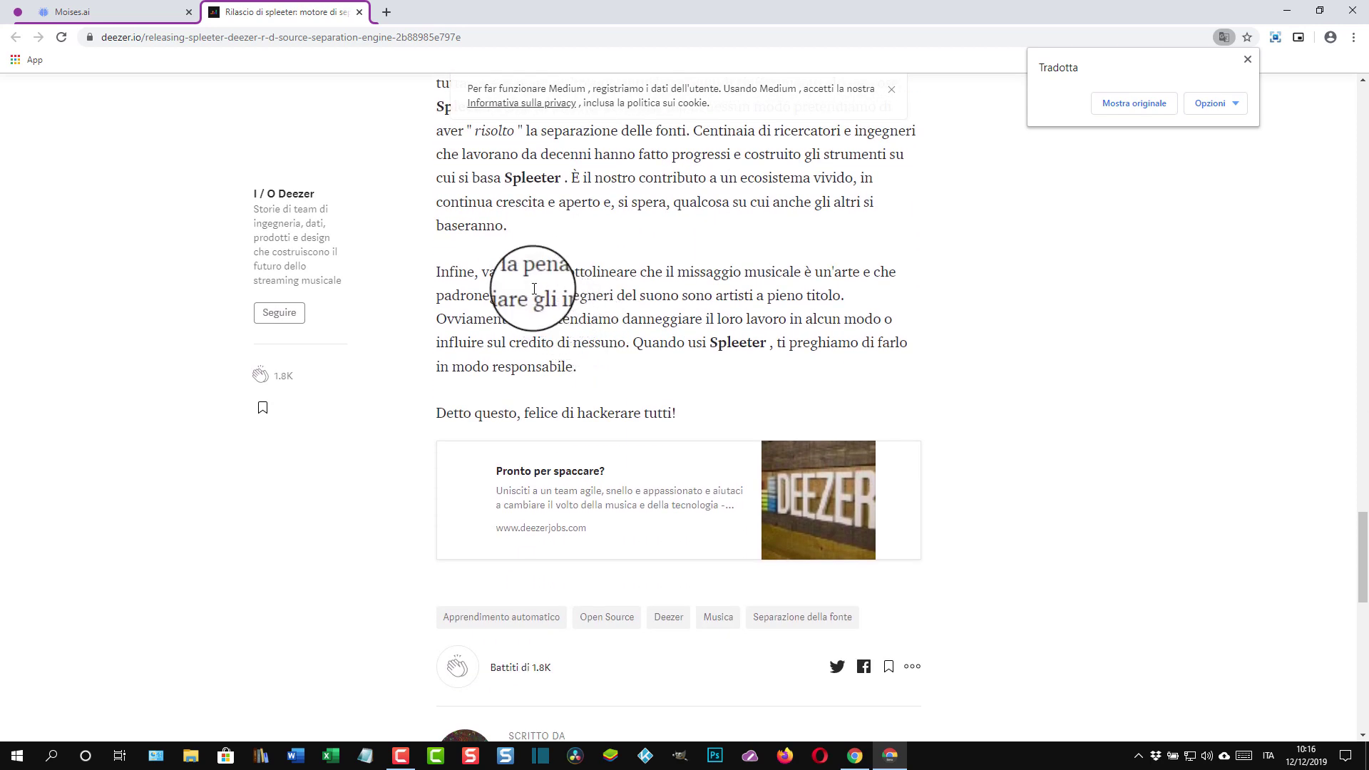
scroll(642, 289, up, 5)
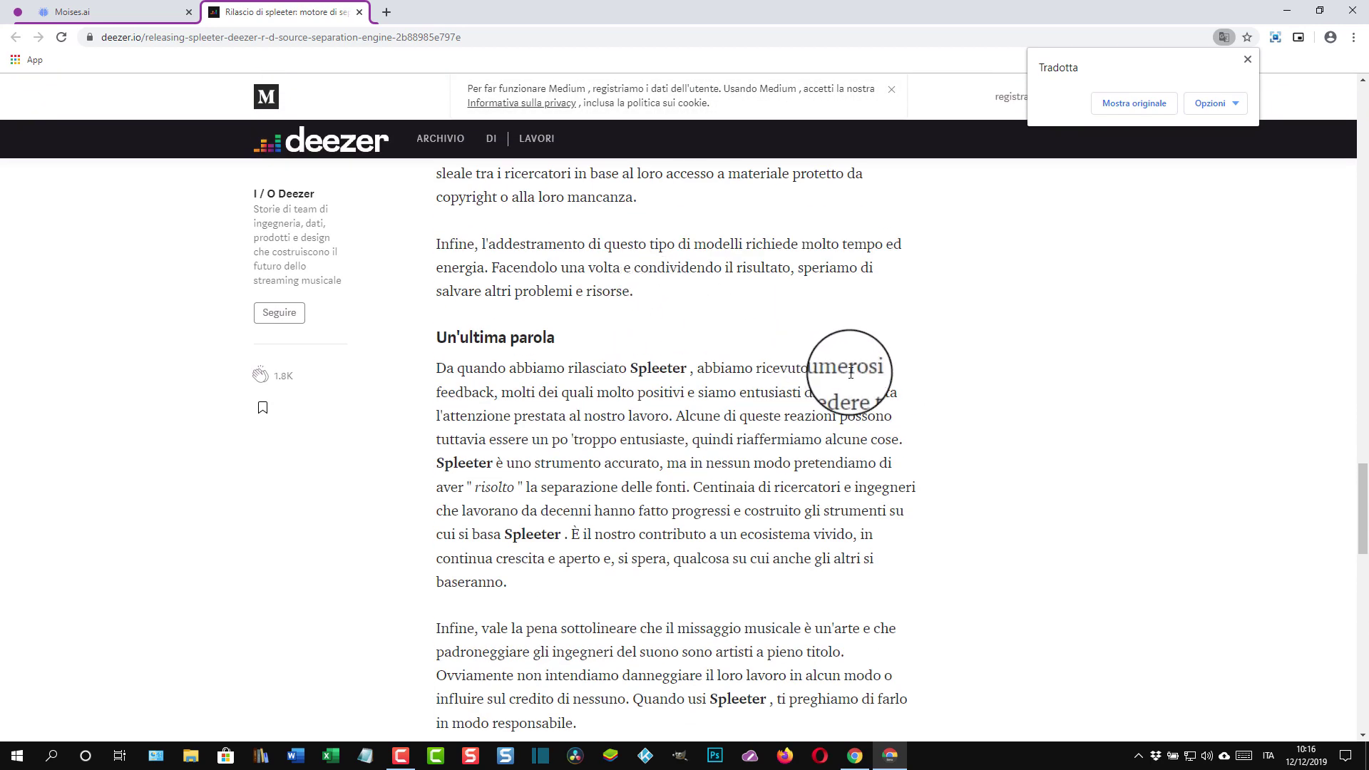
scroll(844, 368, up, 5)
scroll(845, 374, up, 3)
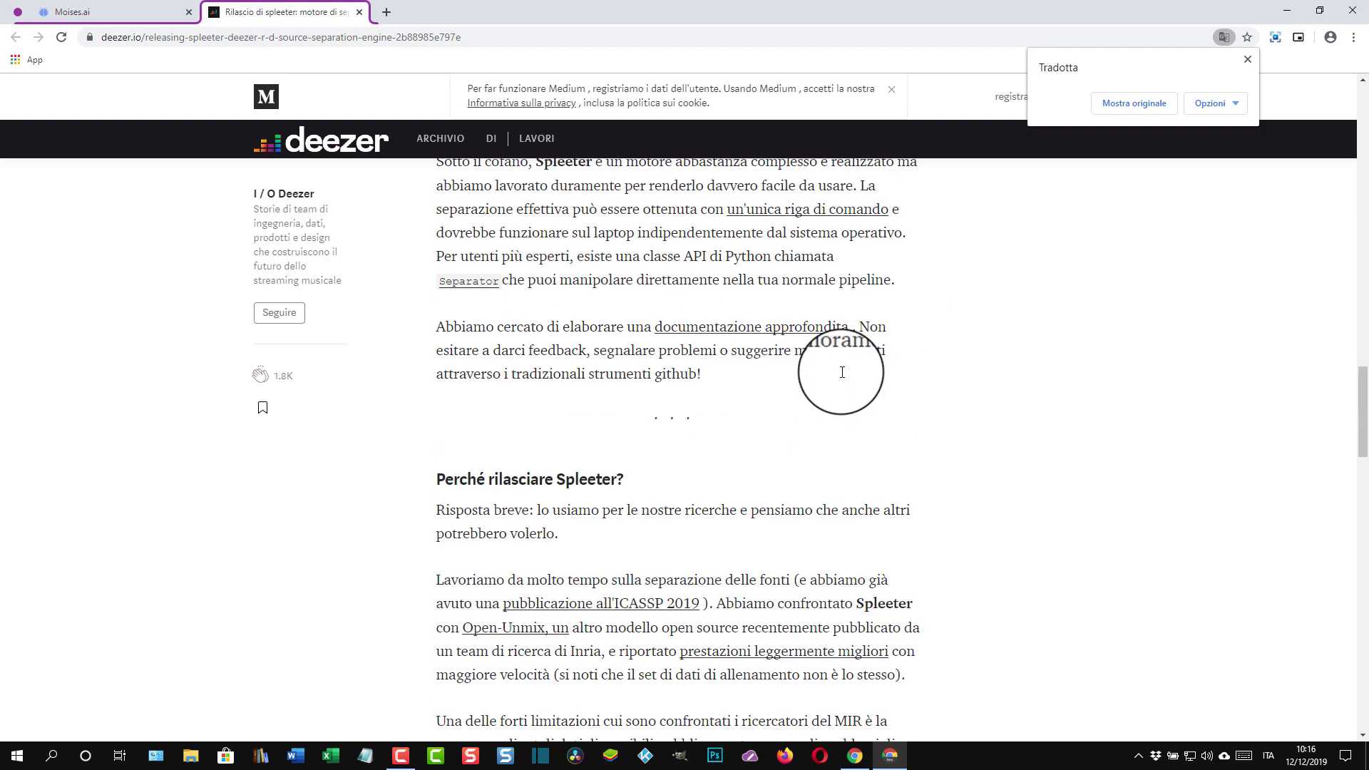
scroll(844, 377, up, 4)
scroll(693, 345, up, 5)
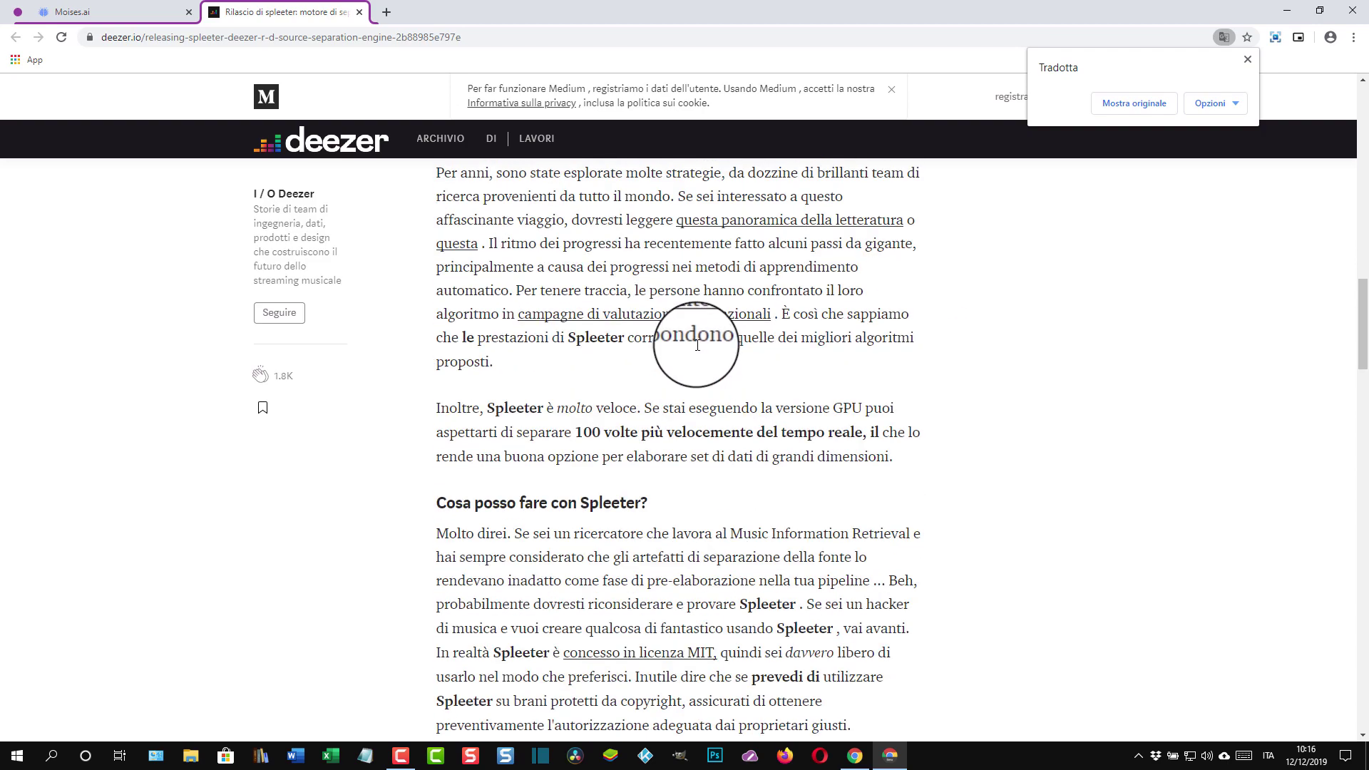
scroll(697, 346, up, 12)
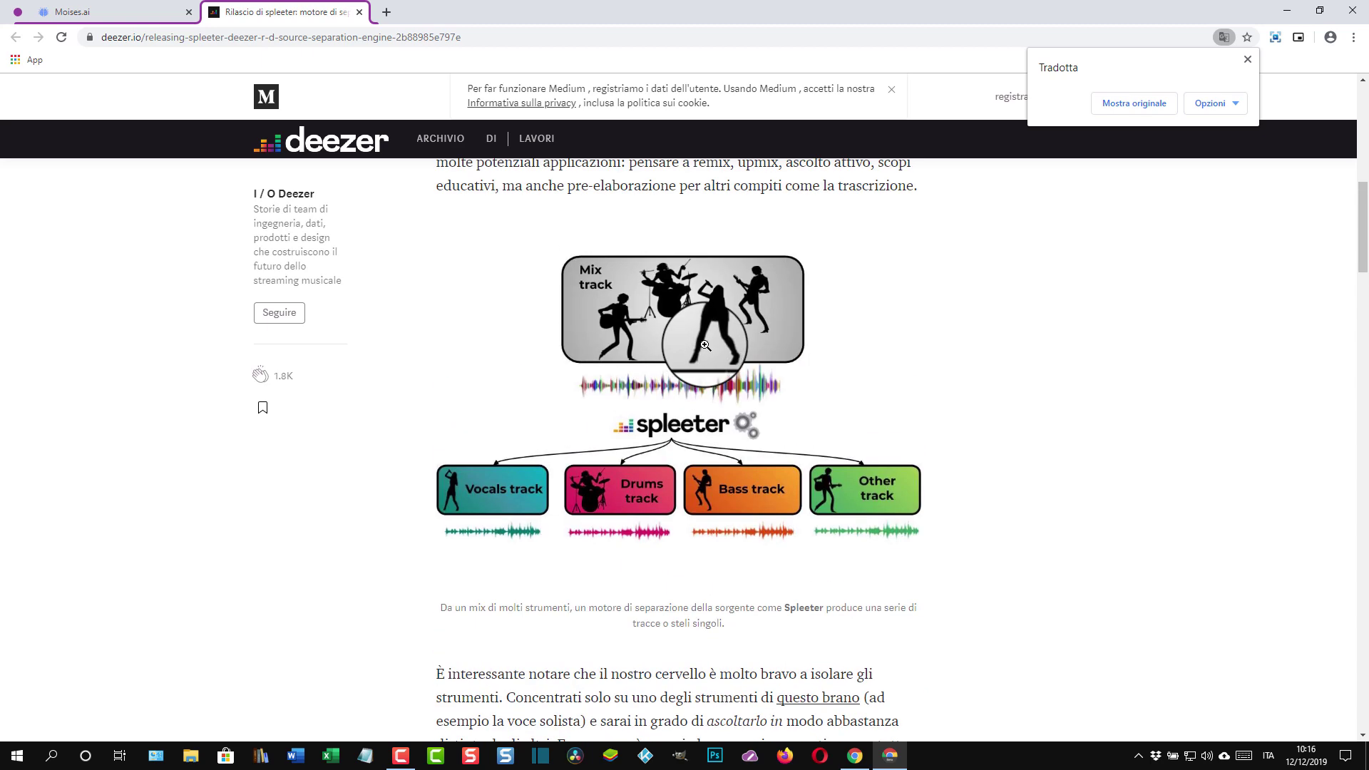
scroll(705, 348, up, 5)
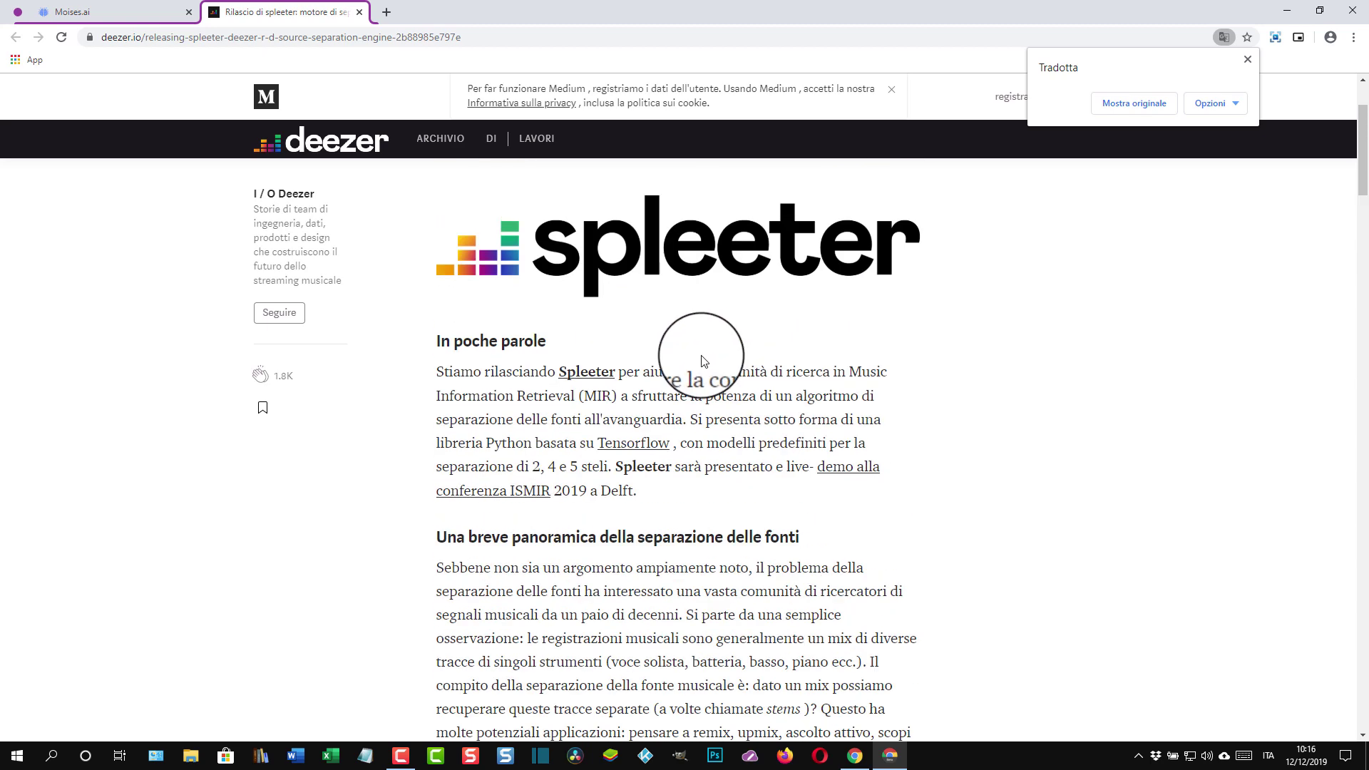
Open the Moises.ai account creation page, and switch to the Chrome window that is already signed in to the service.
click(105, 11)
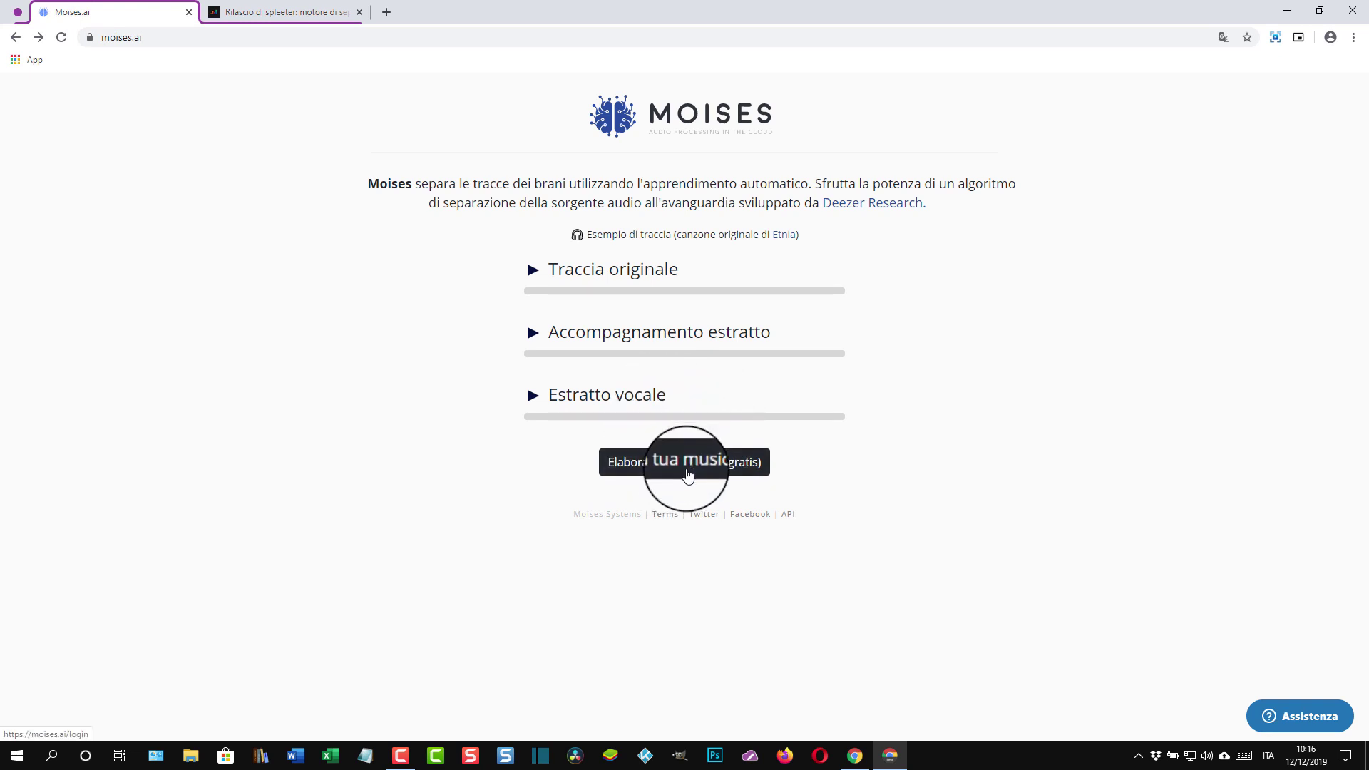
click(691, 465)
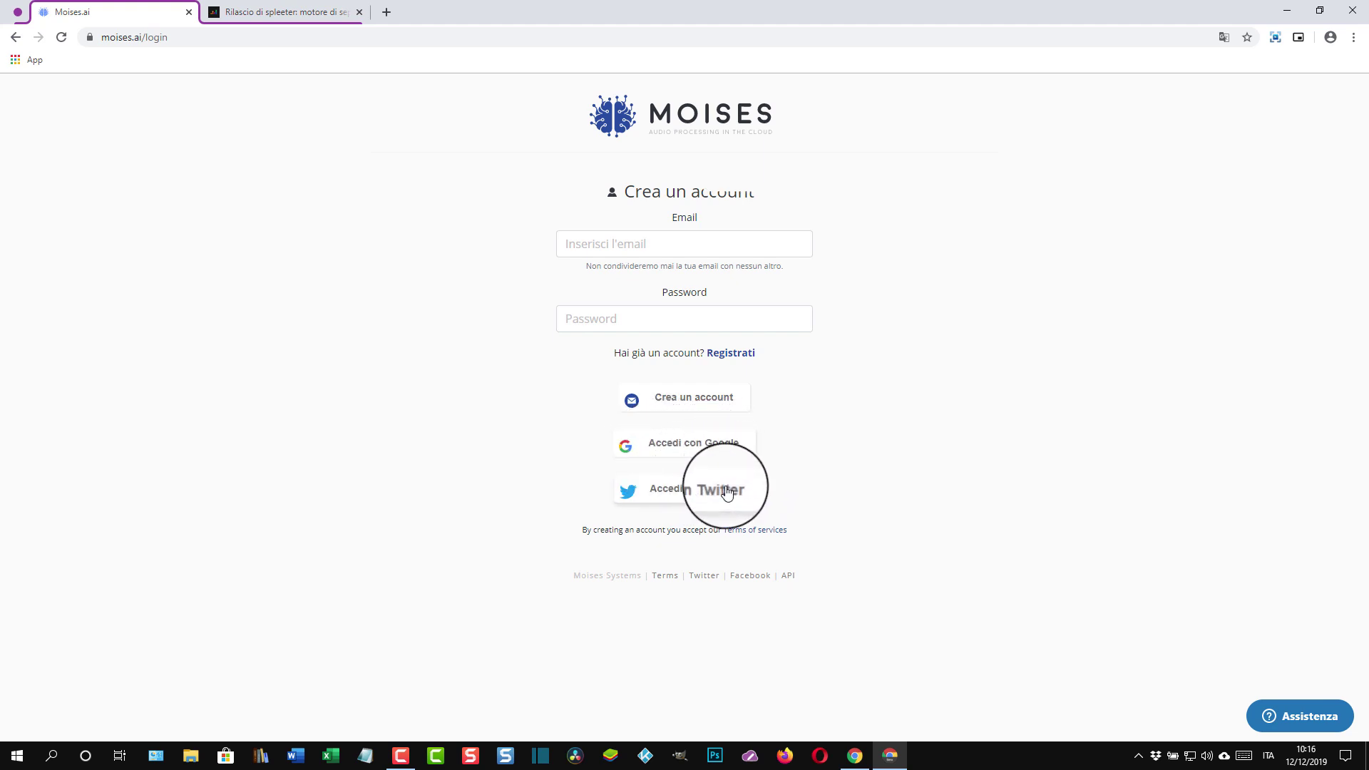
click(855, 754)
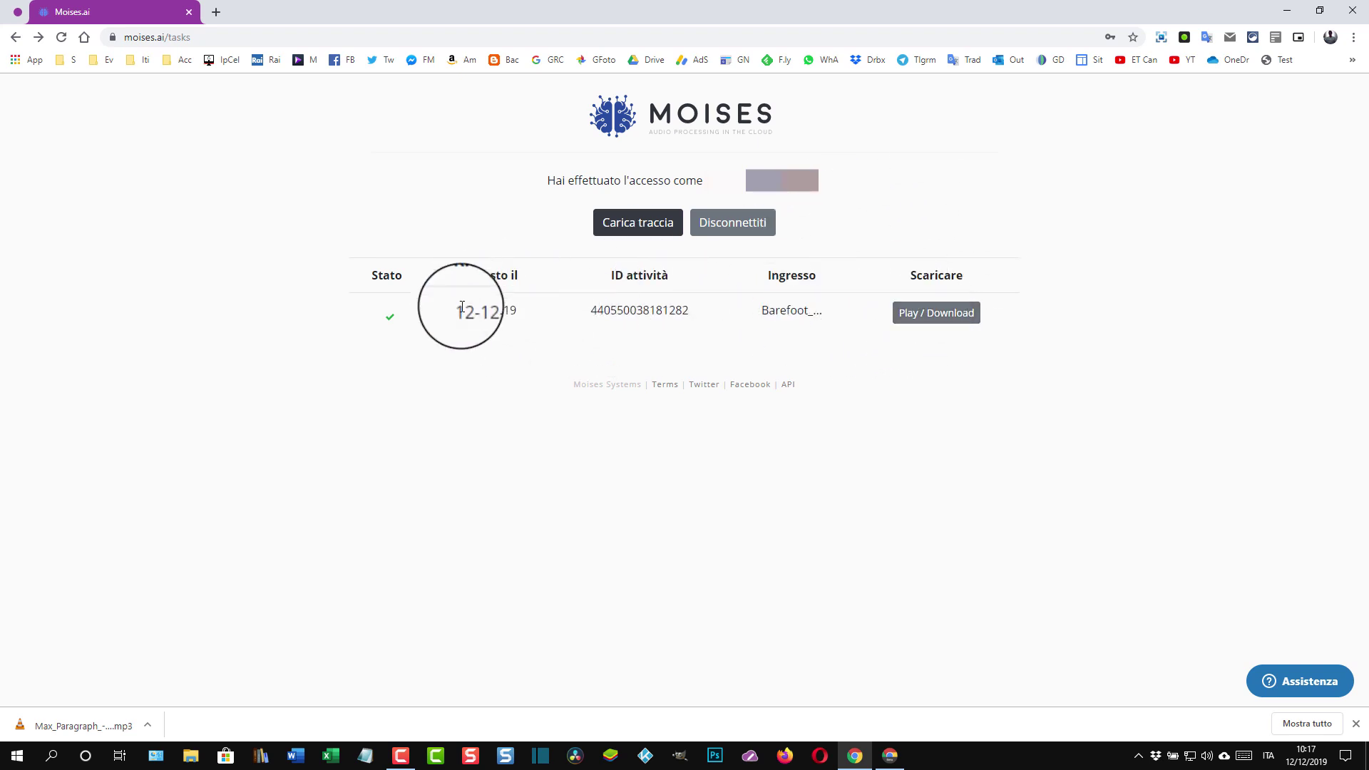
Preview the vocal and accompaniment tracks extracted from Barefoot_McCoy_-_Summer_in_My_Soul.mp3, and close the extraction results.
click(938, 318)
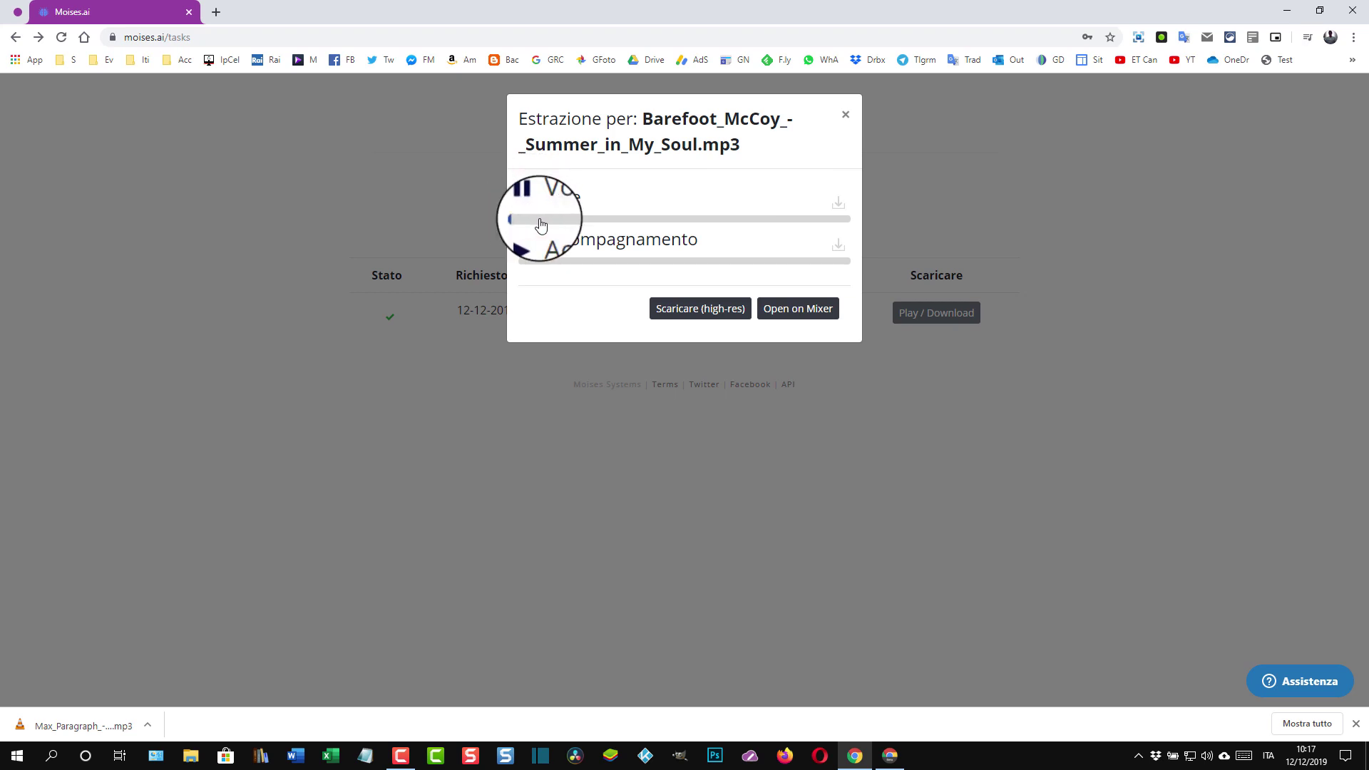
drag(536, 222, 552, 225)
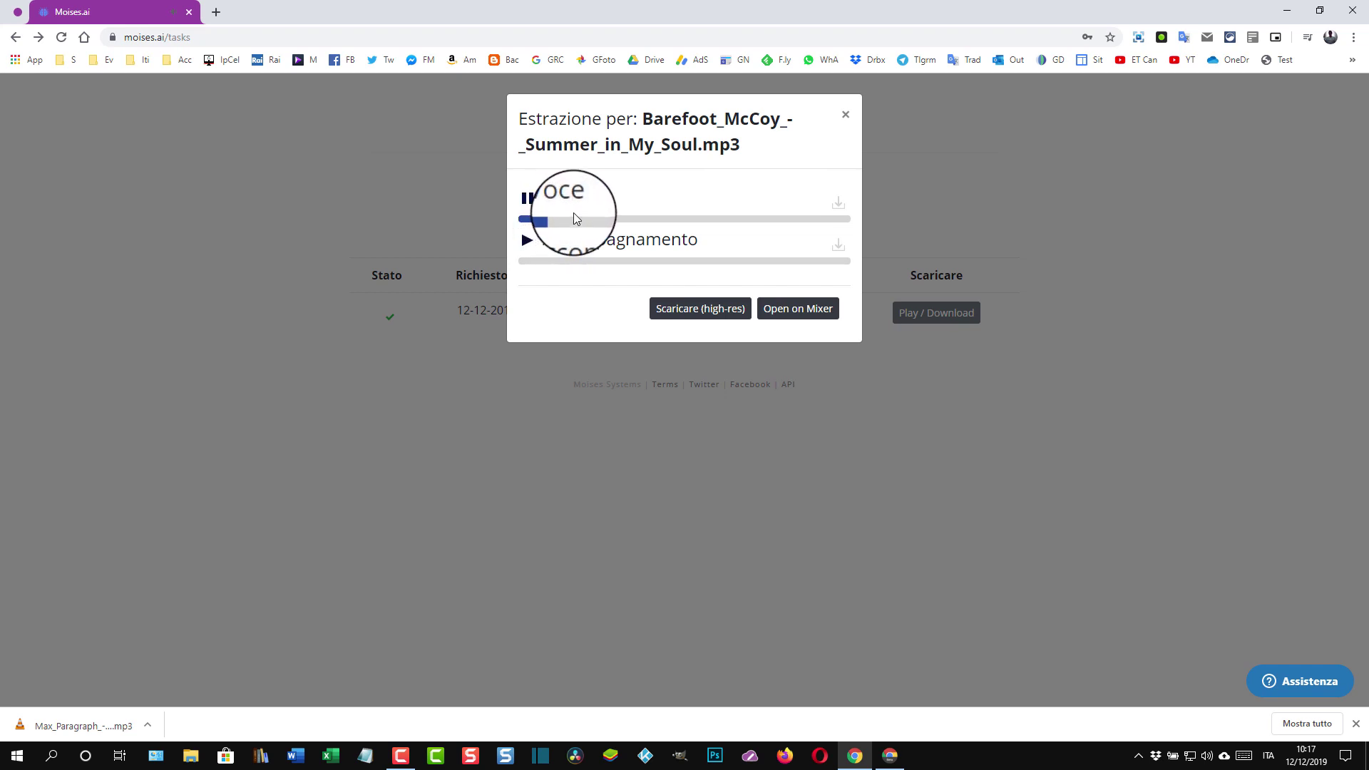
click(531, 202)
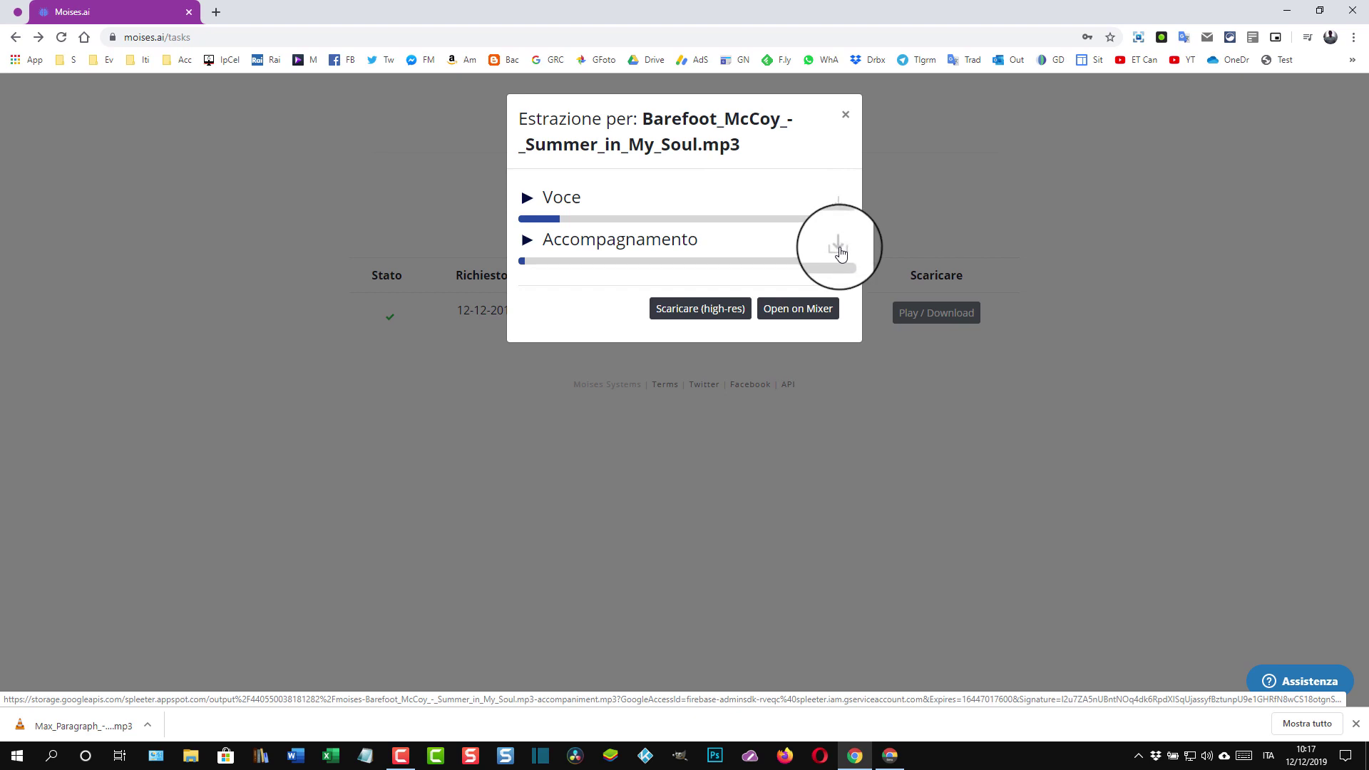
click(842, 114)
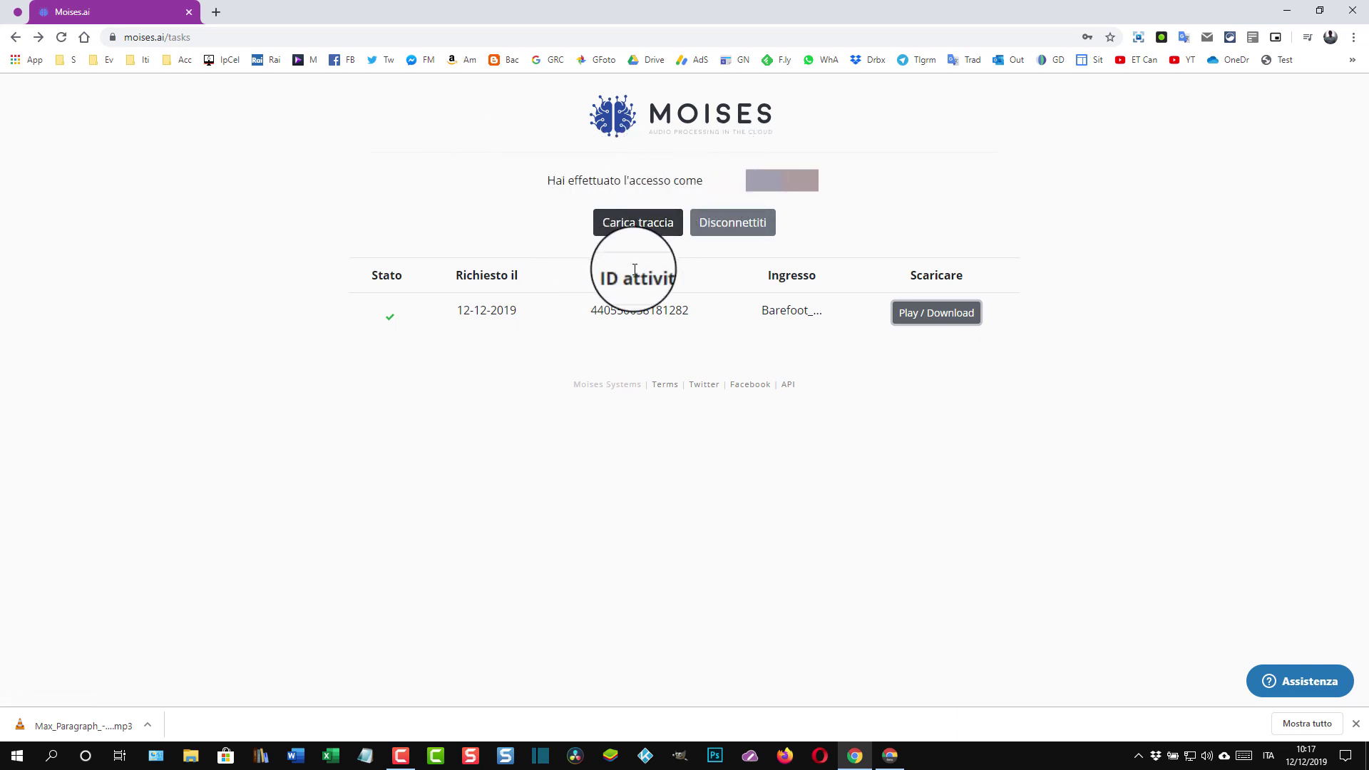
Start a new track upload and choose Max_Paragraph_-_I_don_t_want_to_understand.mp3 from the Download folder.
click(642, 227)
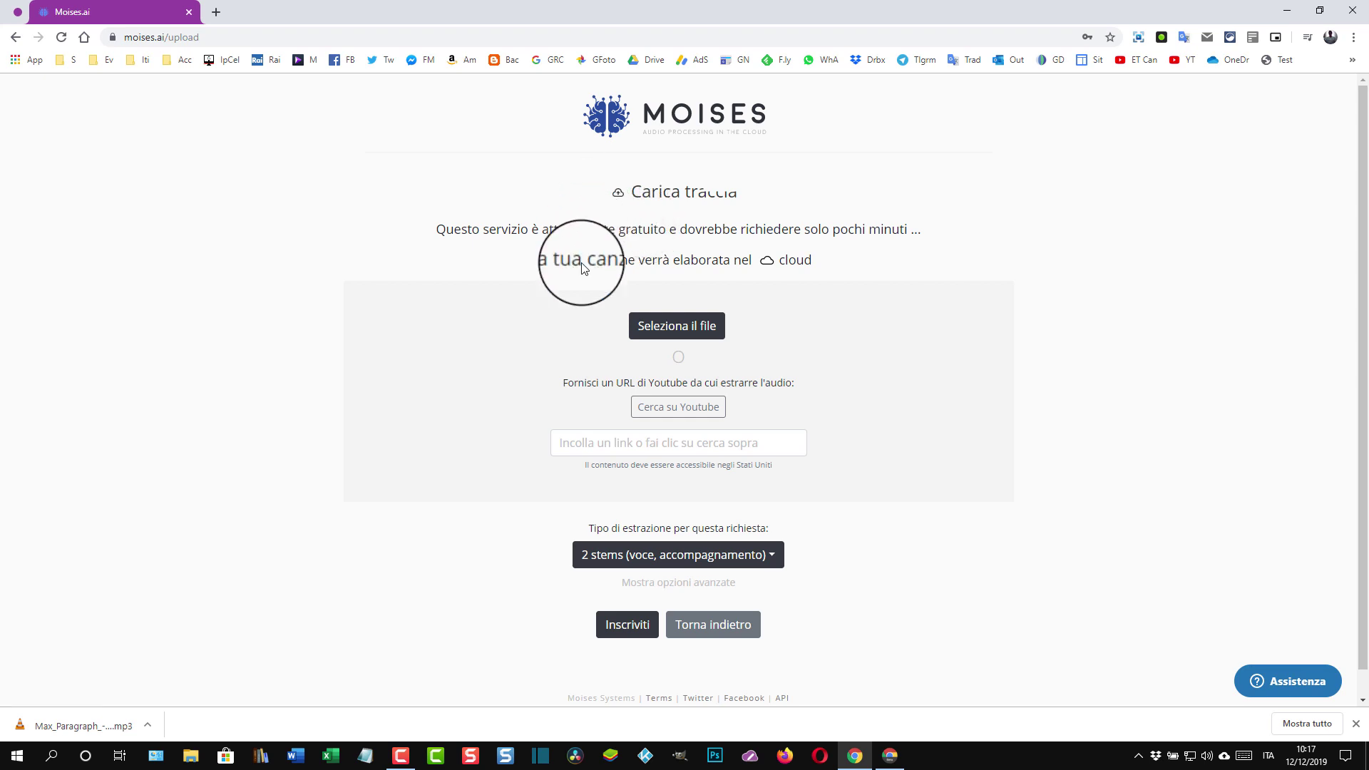
click(679, 332)
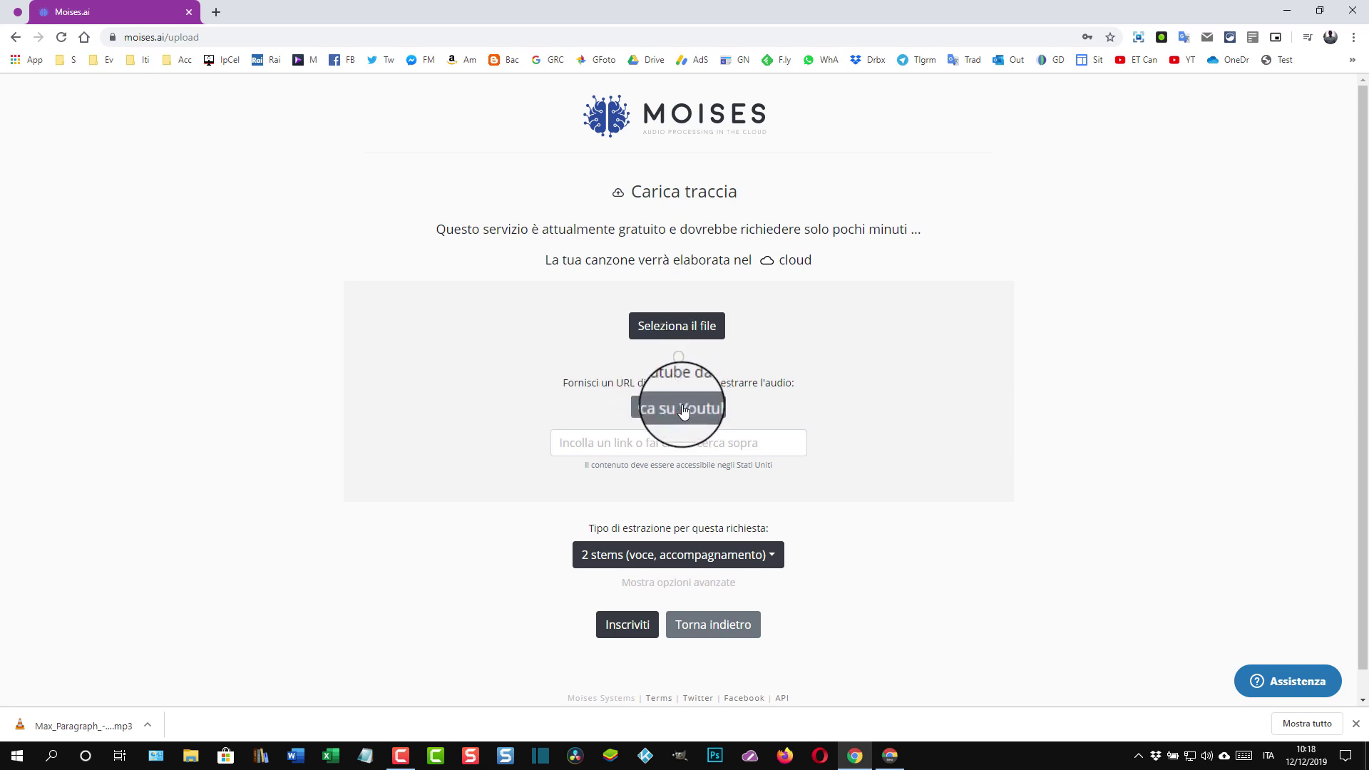
click(675, 362)
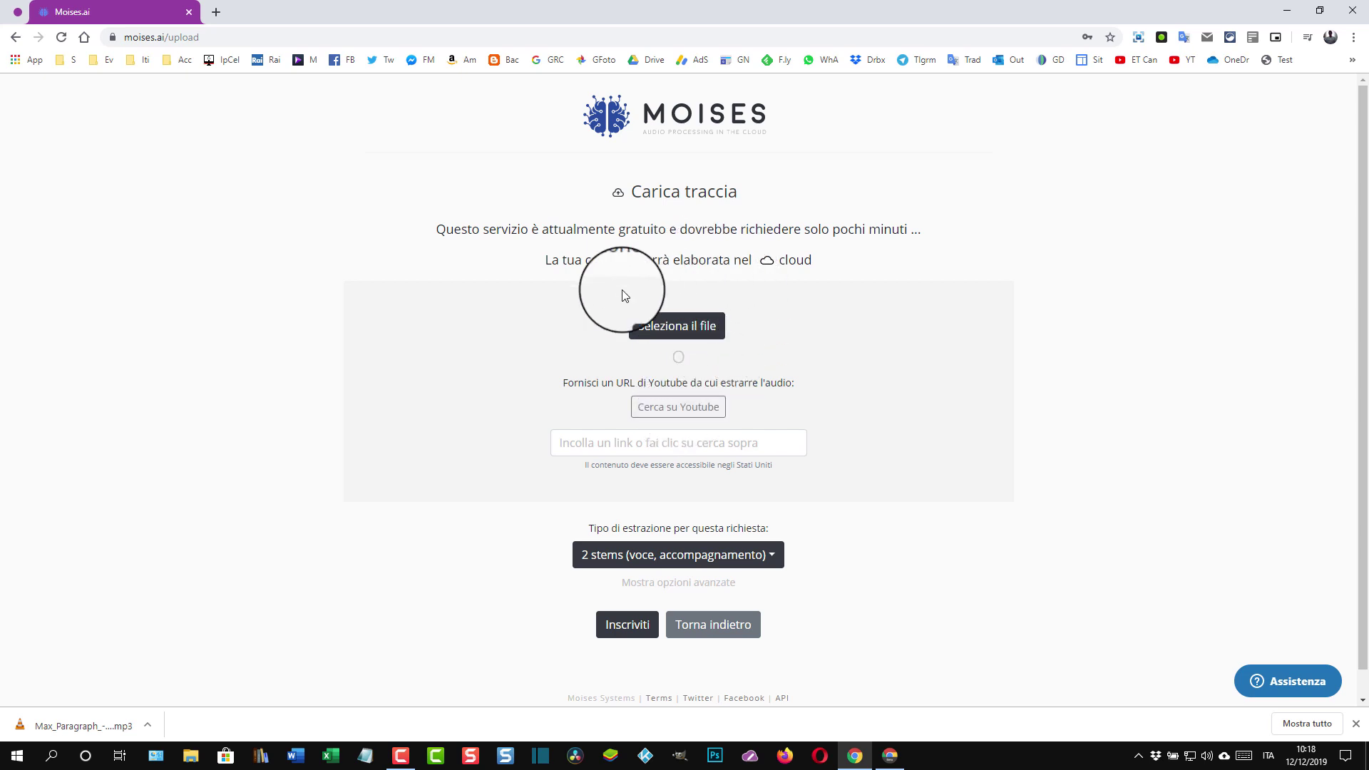
click(675, 332)
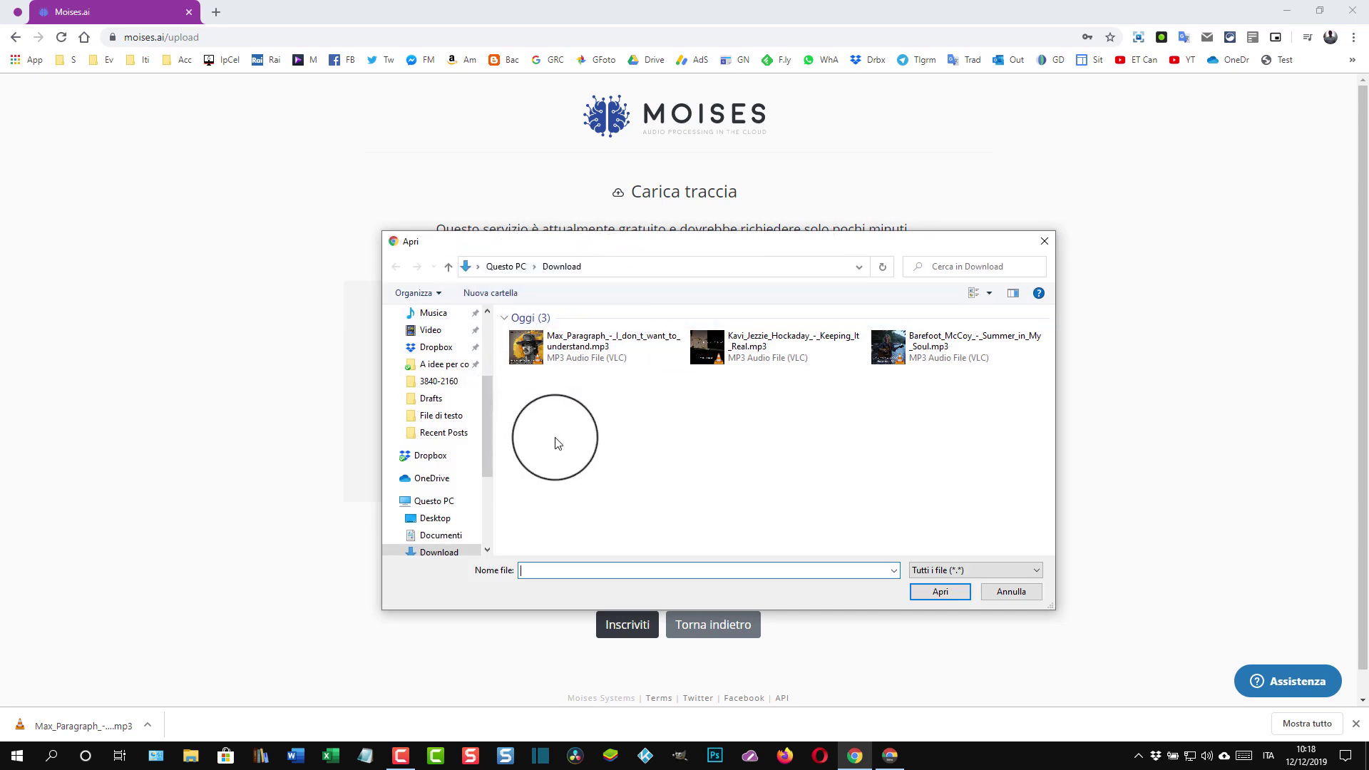
click(528, 349)
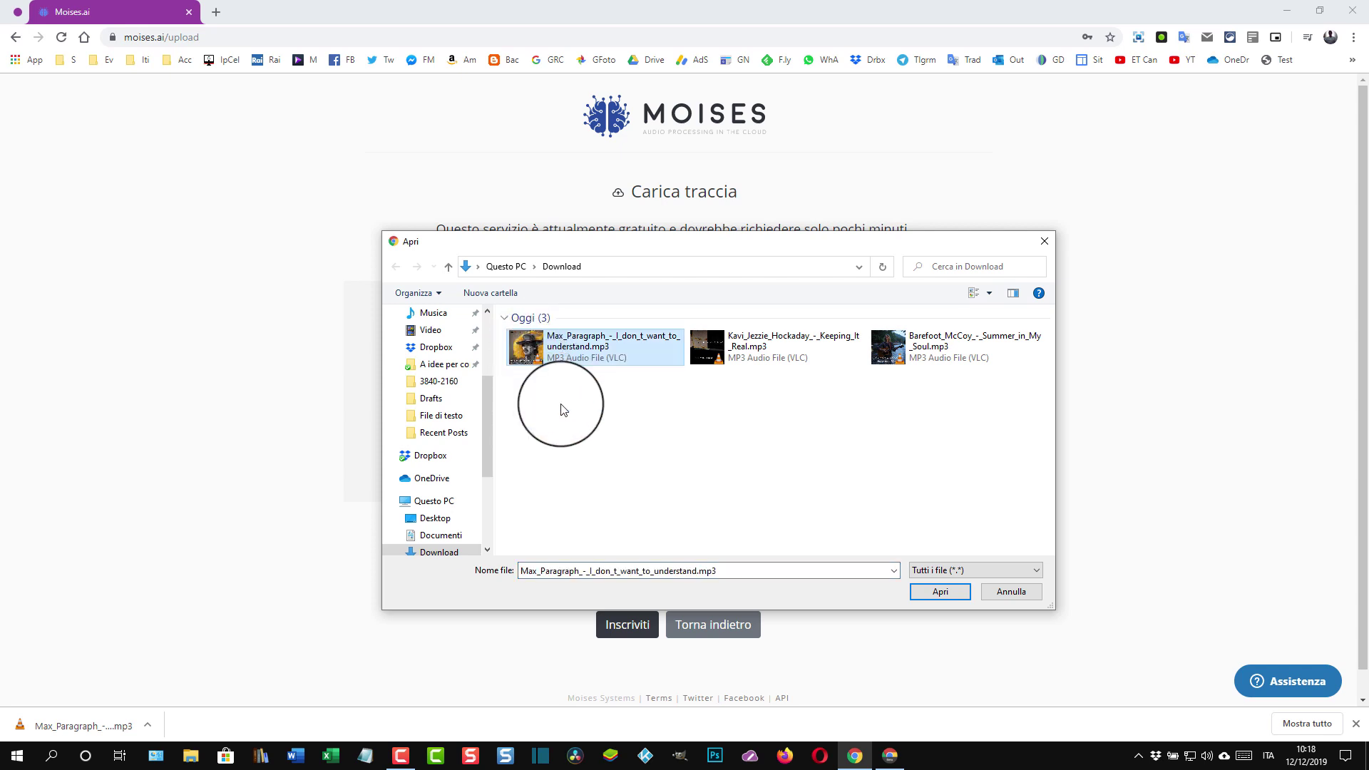
click(941, 592)
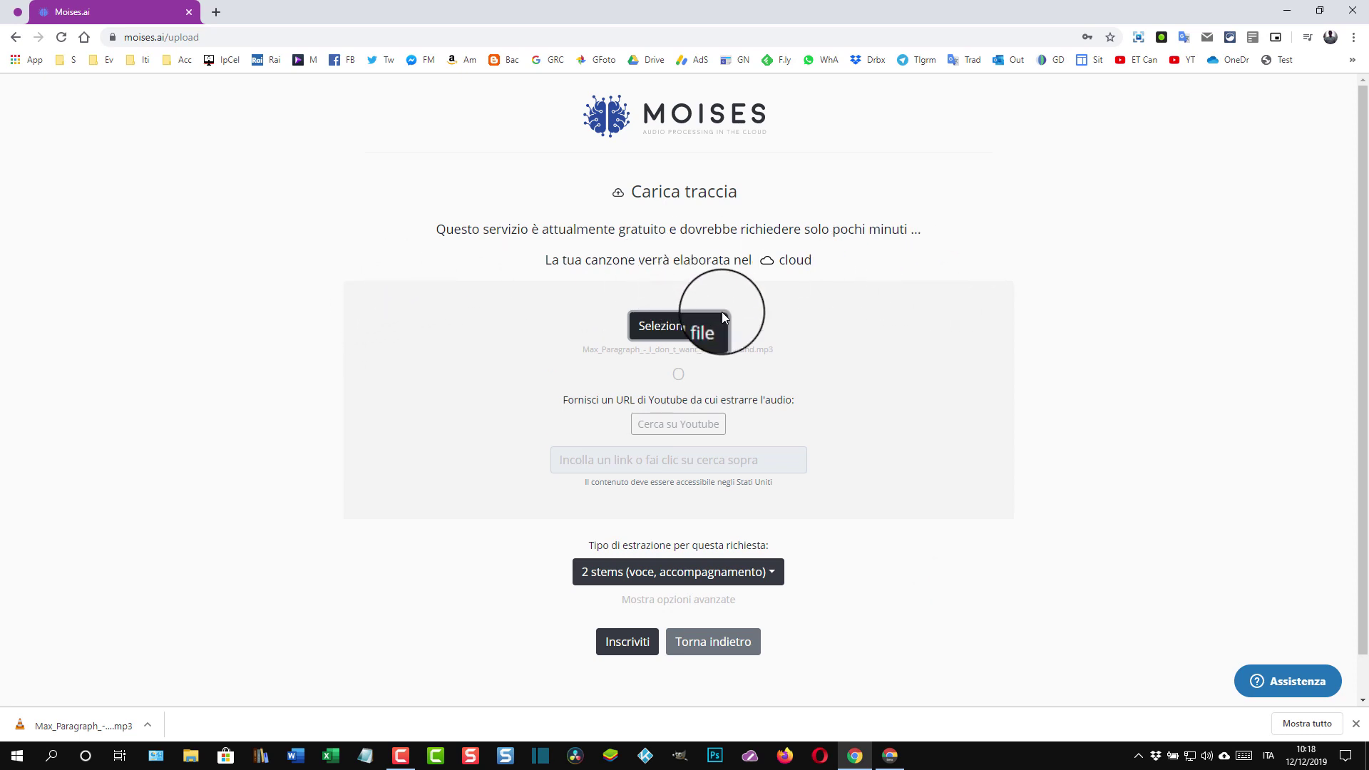
Set the extraction type for this request to 4 stems (voce, basso, batteria, altro).
scroll(703, 317, down, 1)
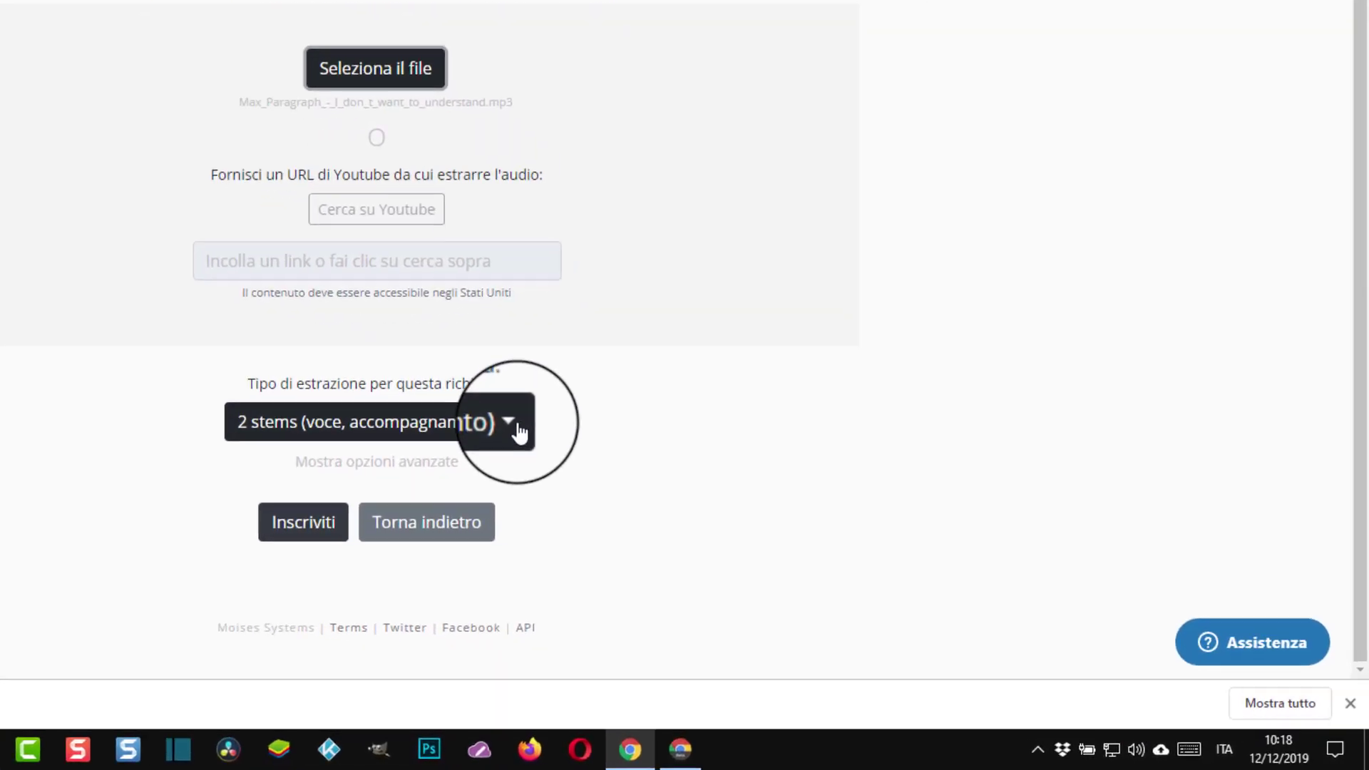
click(774, 533)
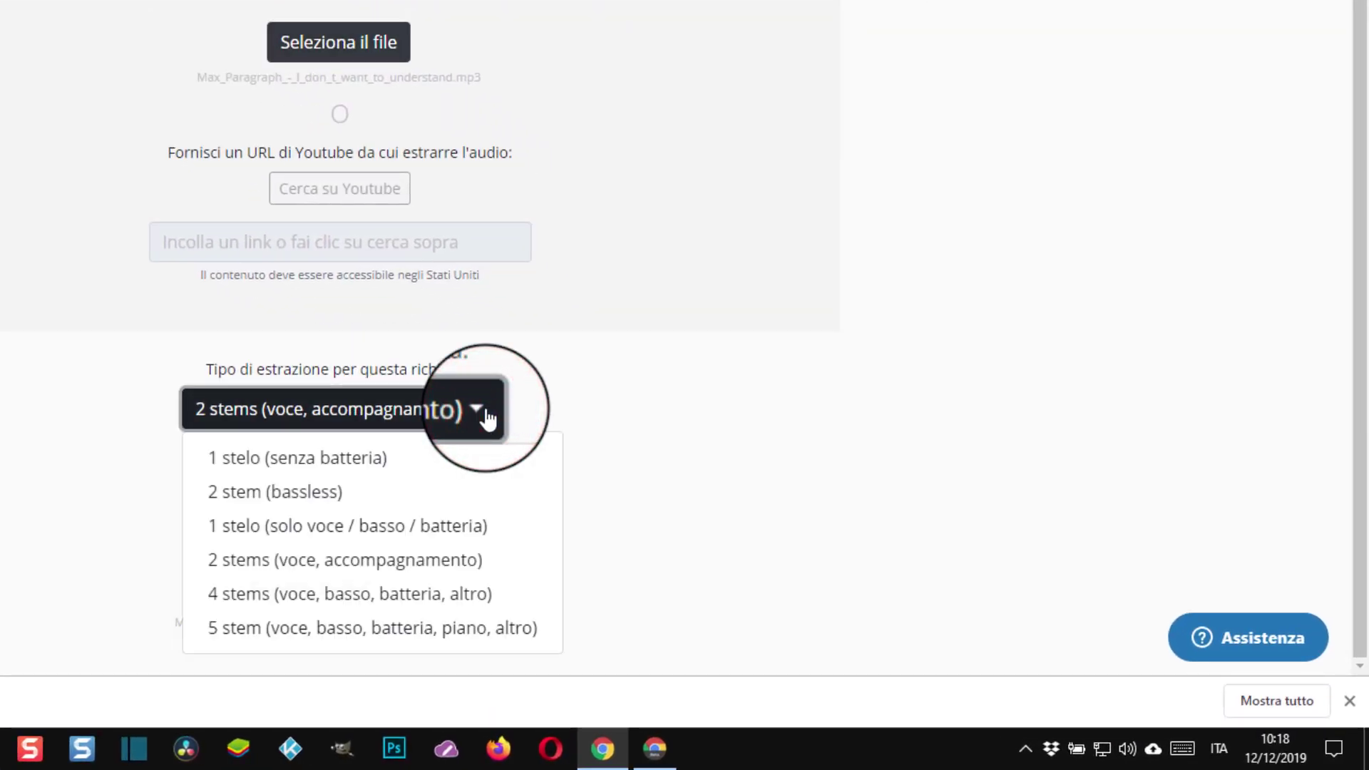
click(613, 403)
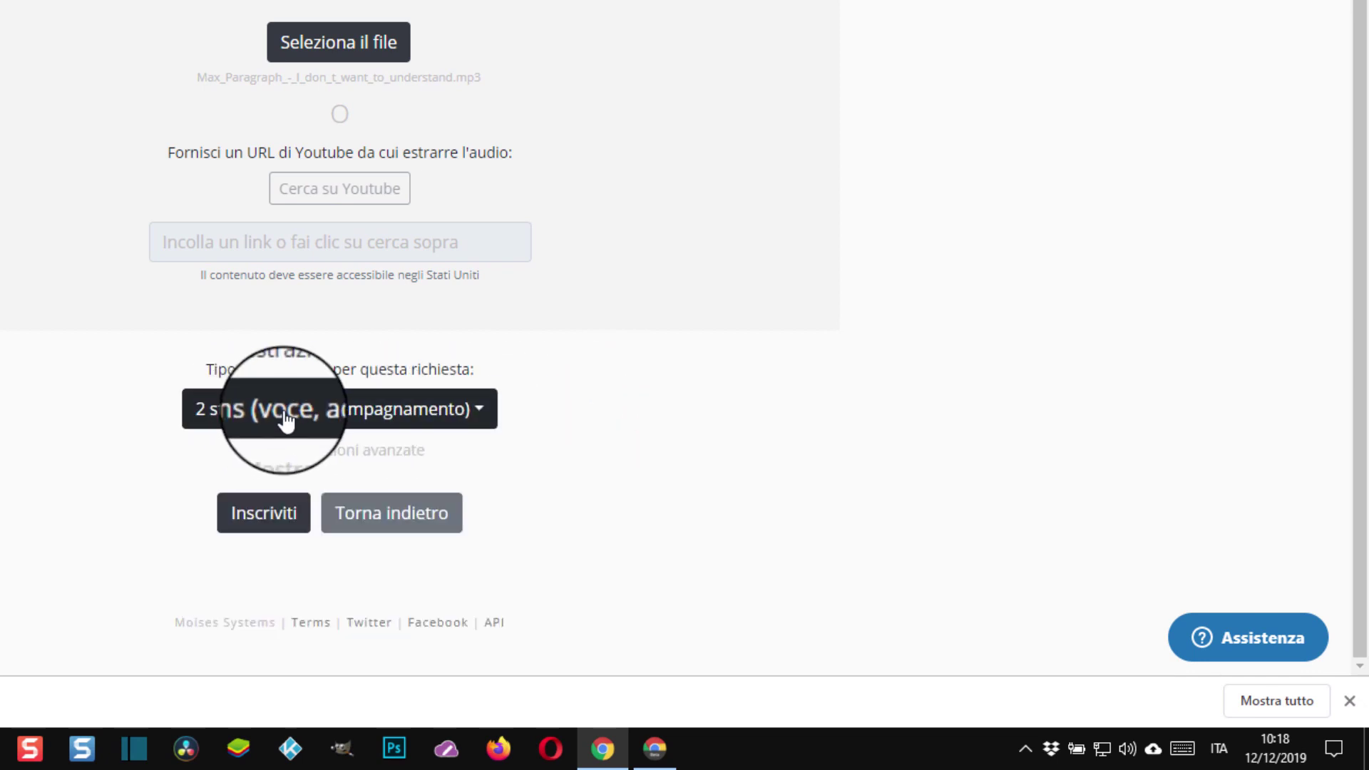
click(477, 413)
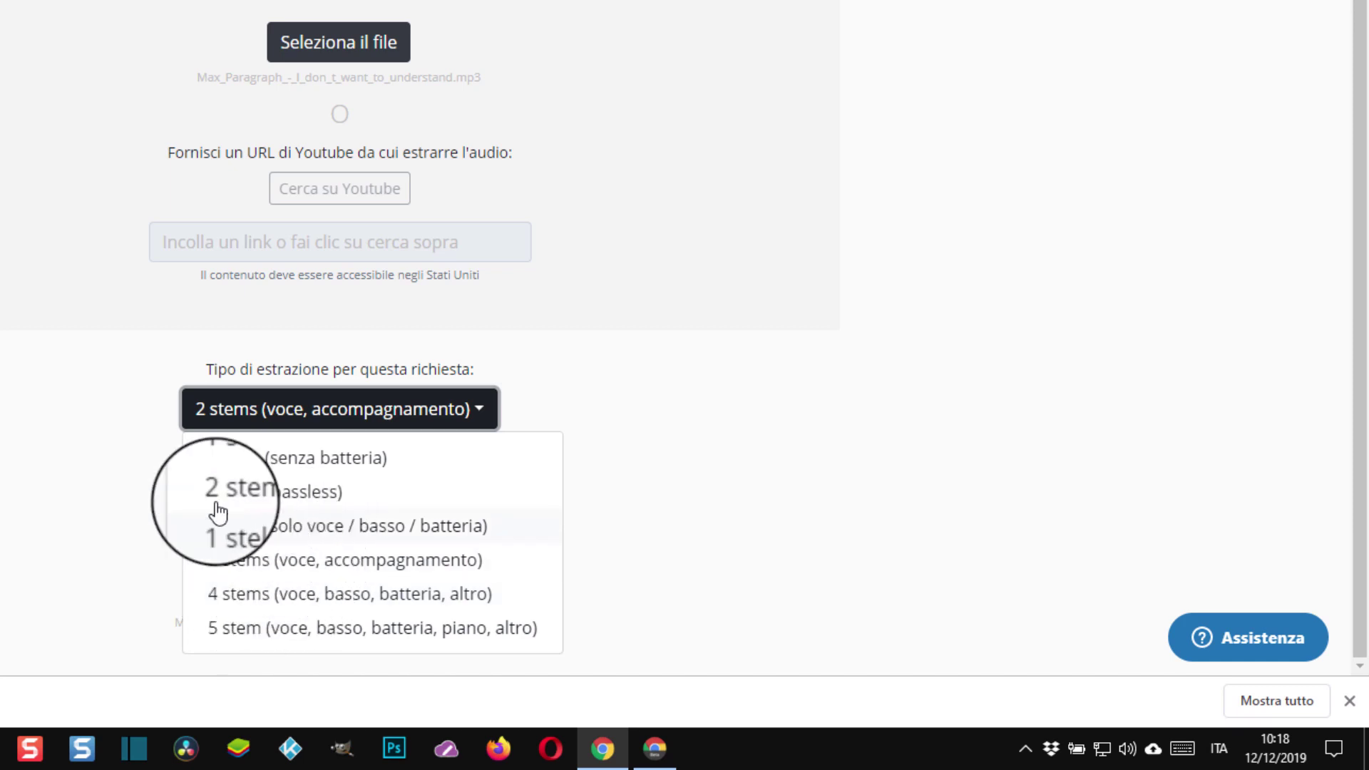
click(246, 594)
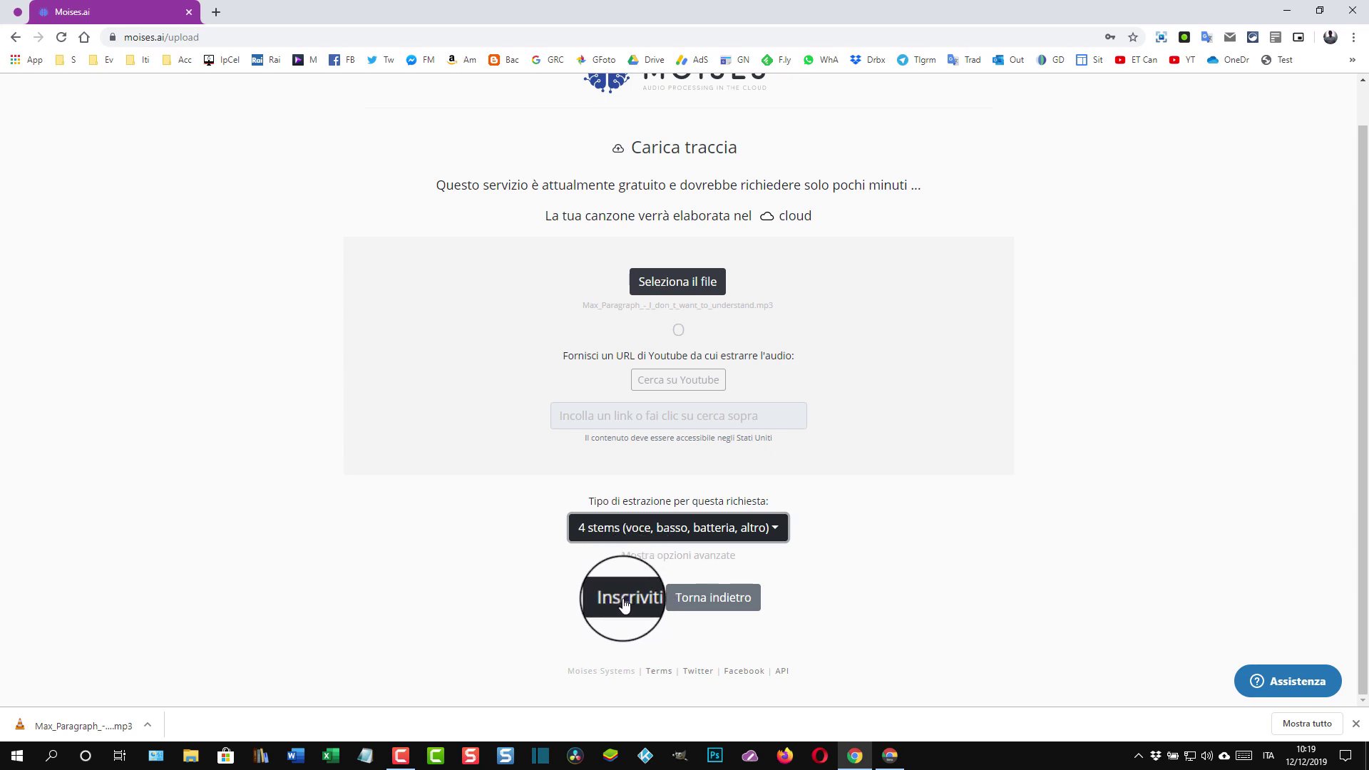
Submit the 4-stem extraction request and wait for the Max_Paragraph track to finish processing.
click(628, 603)
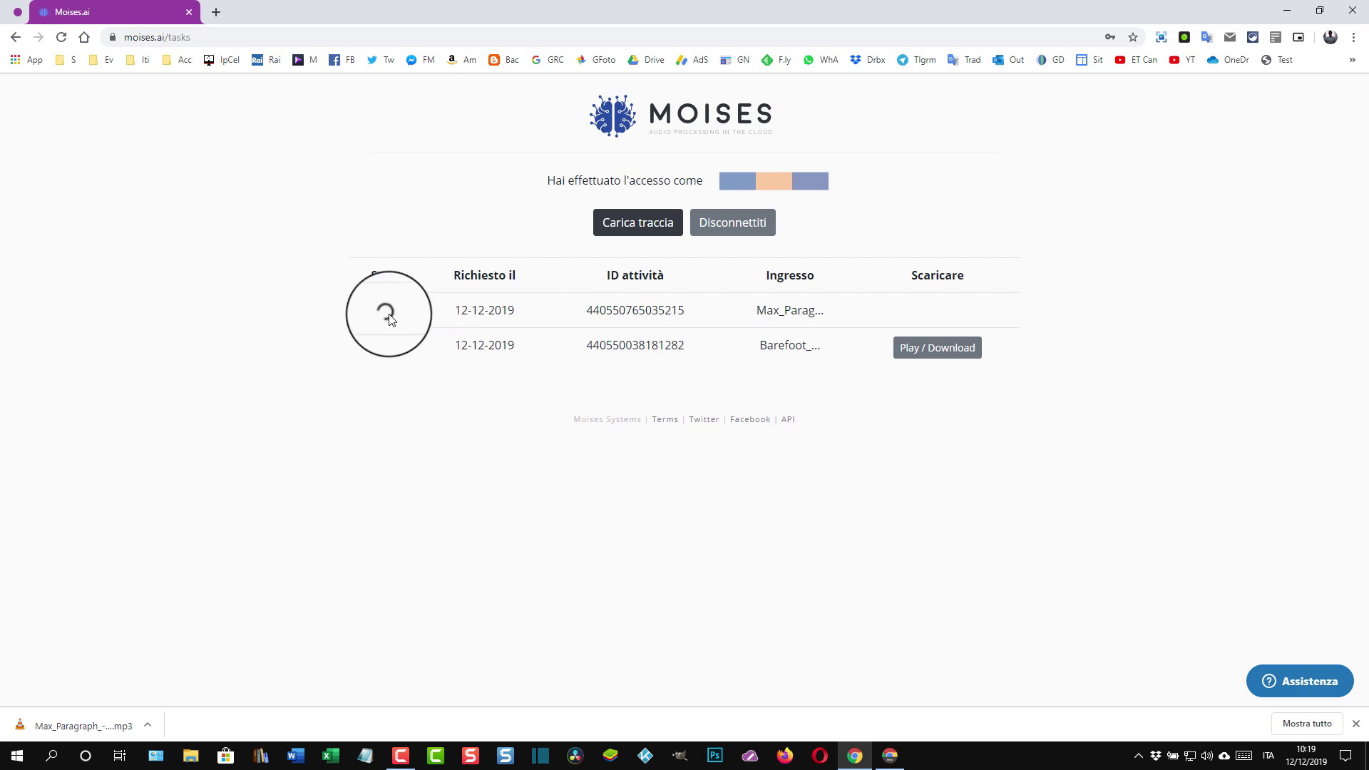
mouse_move(391, 319)
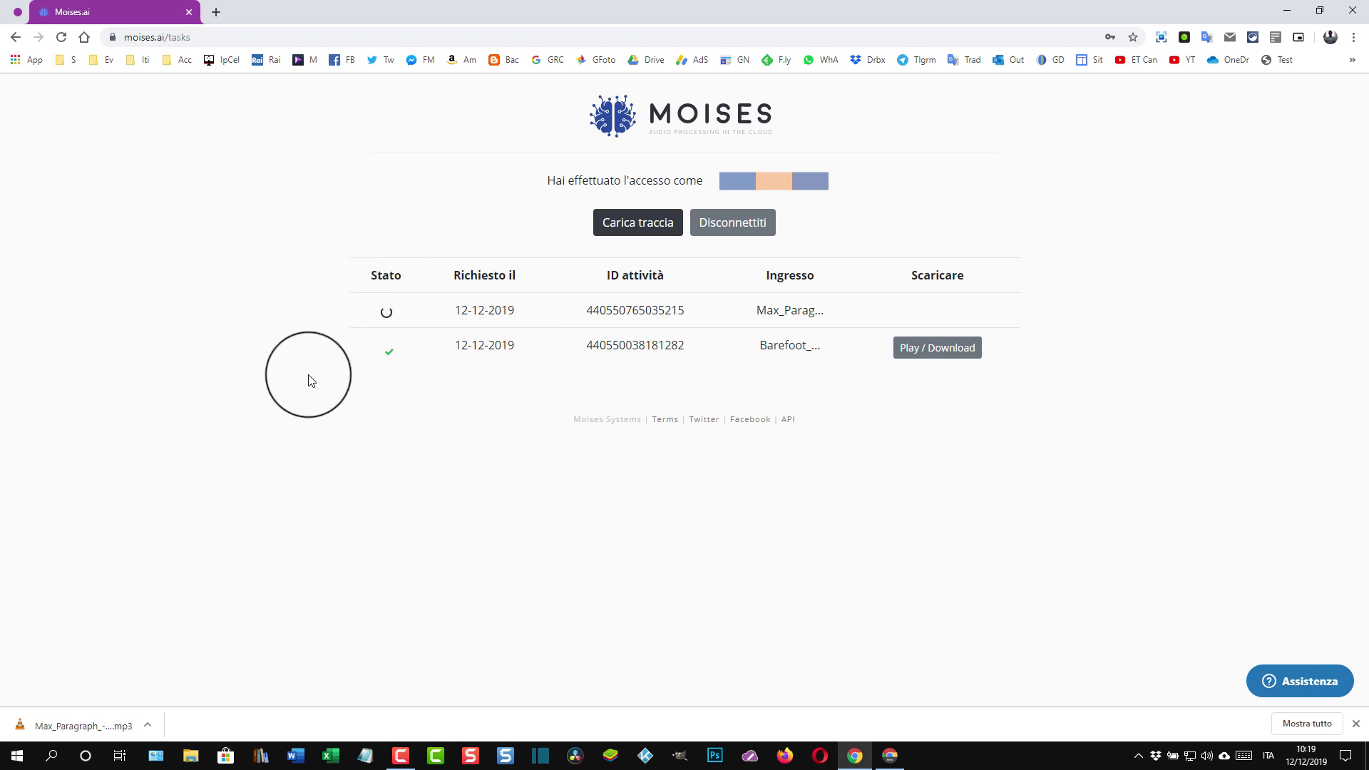
mouse_move(390, 356)
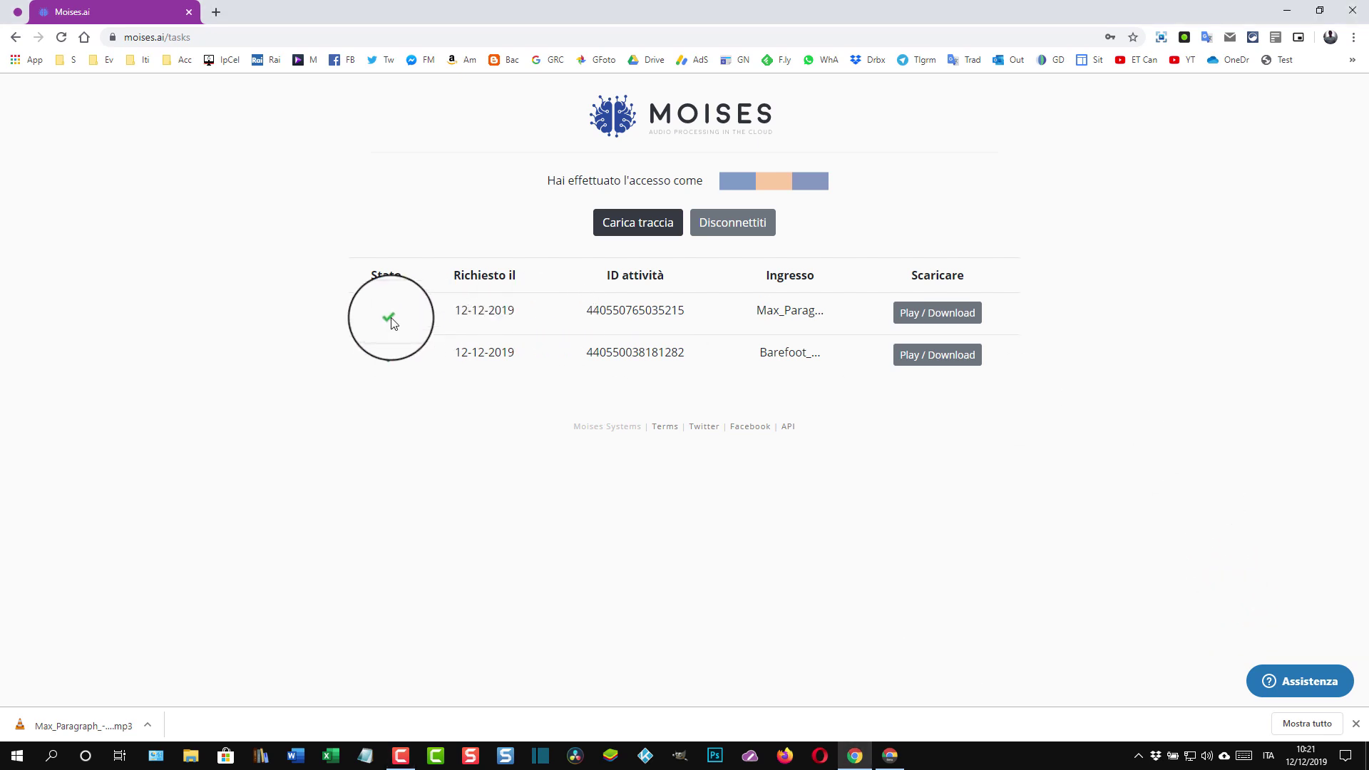
mouse_move(392, 323)
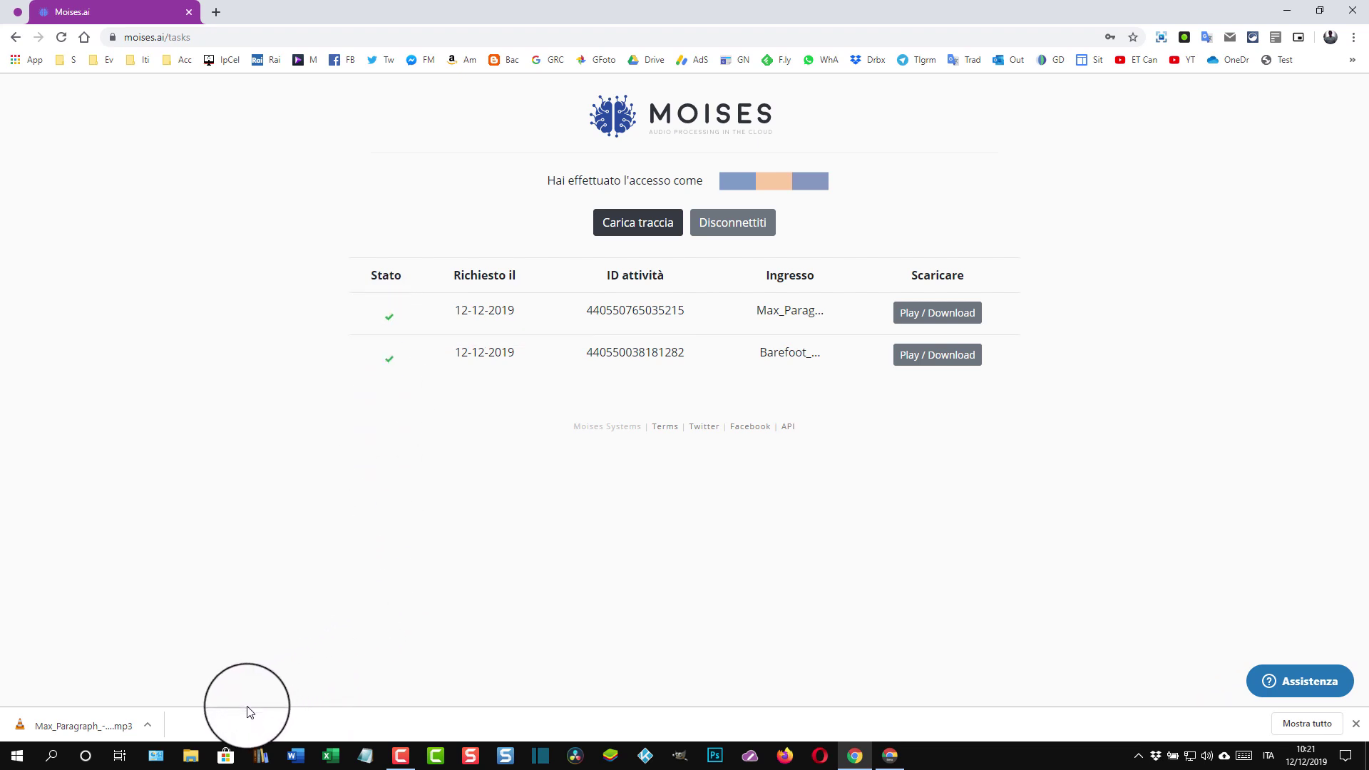
Play the original Max_Paragraph_-_I_don_t_want_to_understand.mp3 from the Download folder in VLC, and close the player and the folder.
click(198, 764)
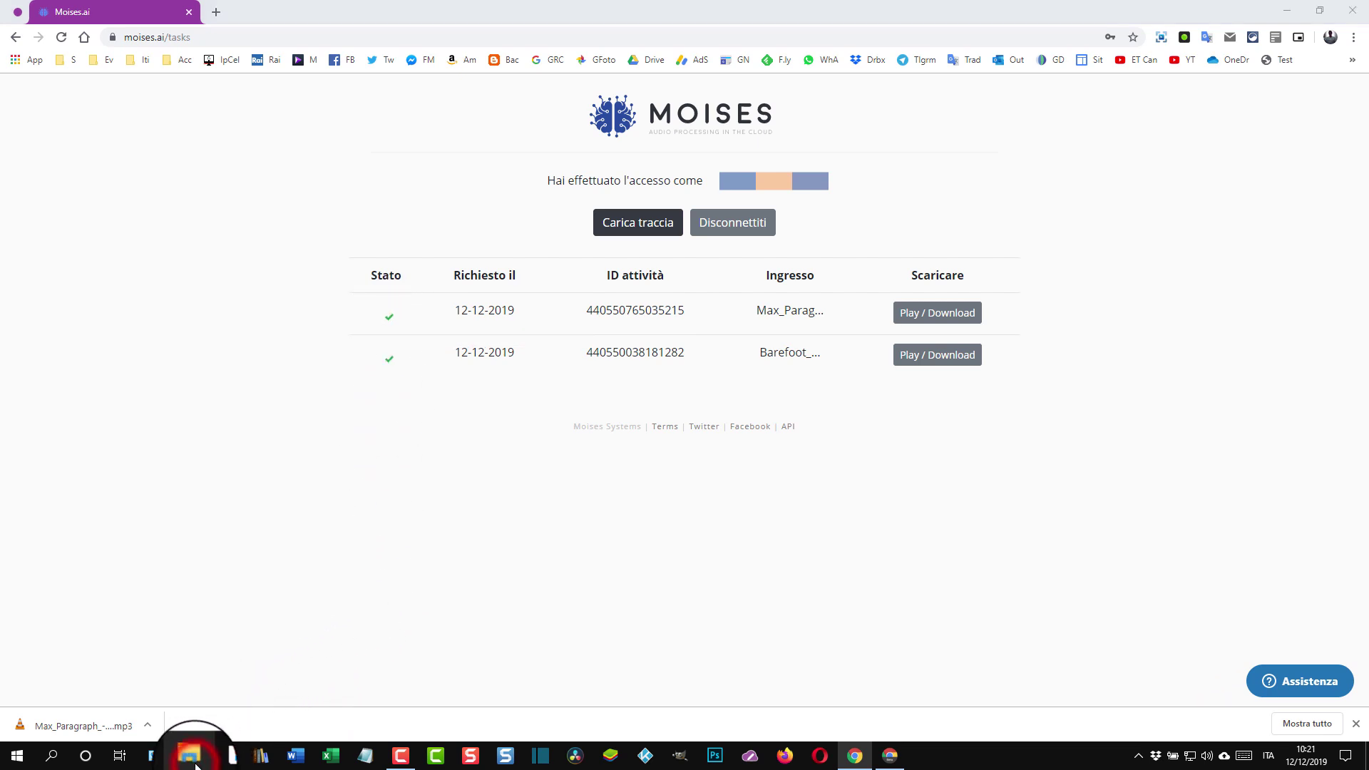
click(371, 290)
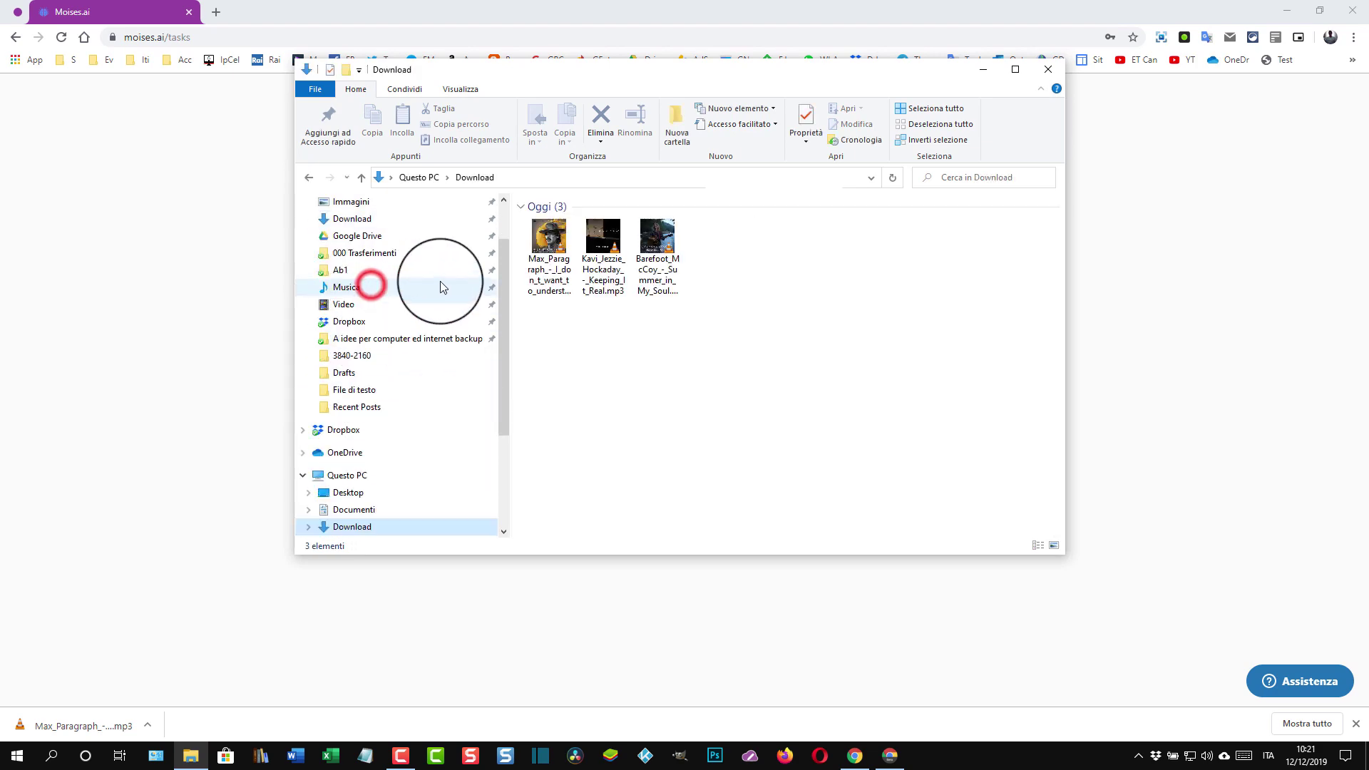
click(551, 241)
double_click(551, 245)
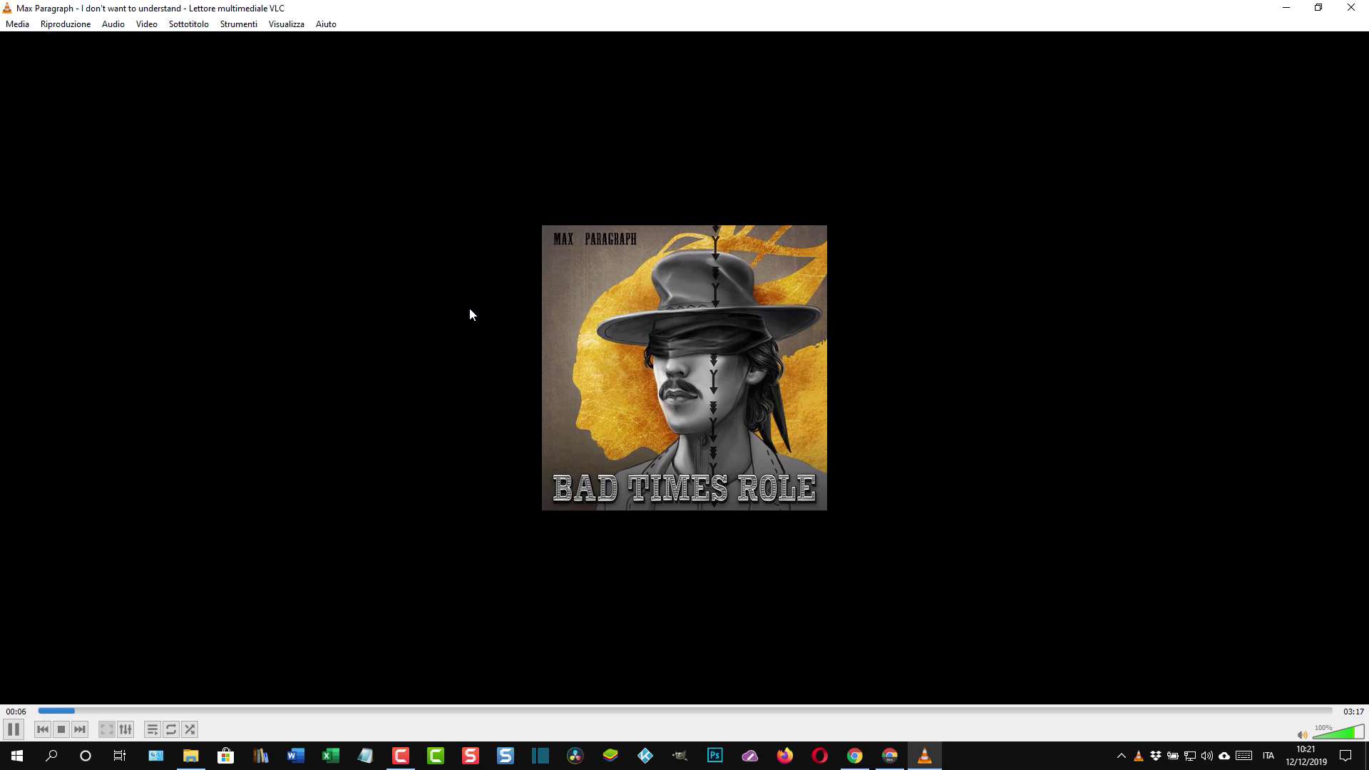
click(1351, 8)
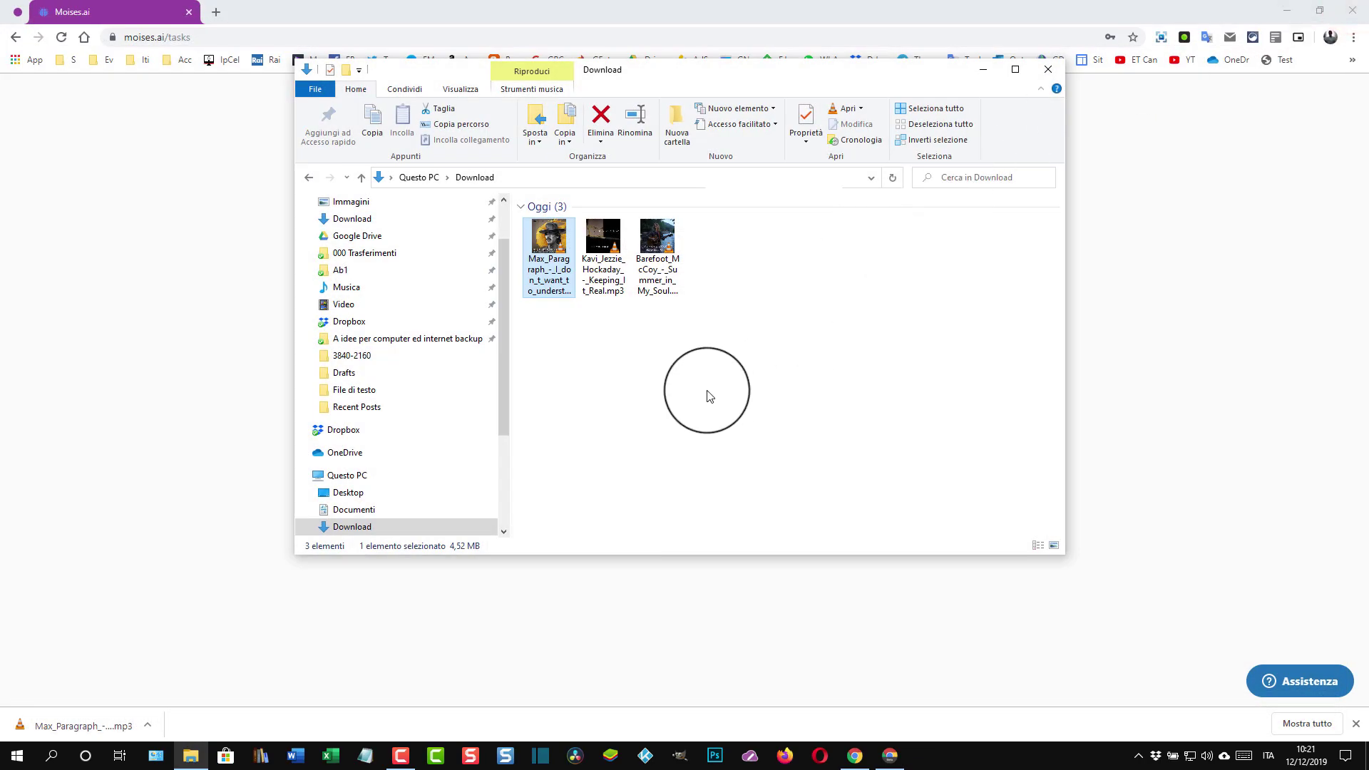
click(1047, 69)
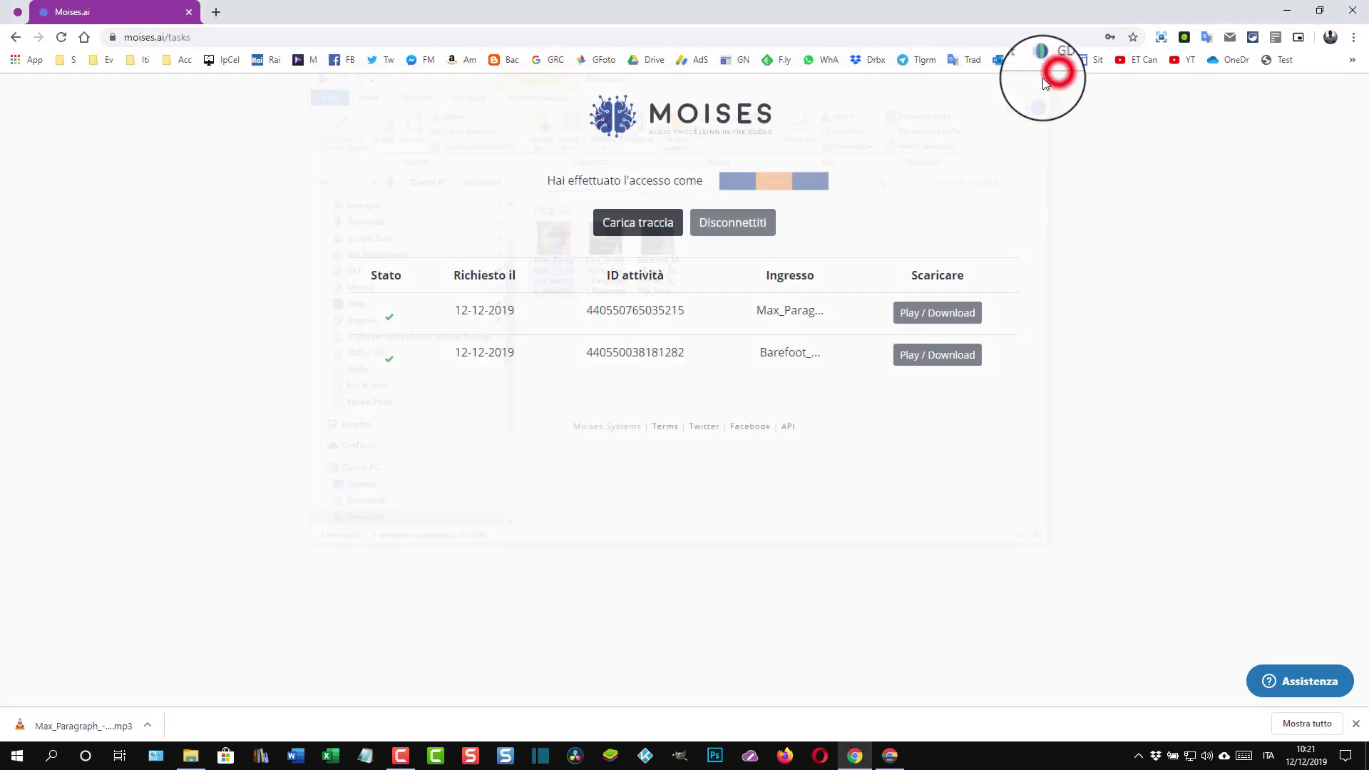
Open the extraction results for Max_Paragraph_-_I_don_t_want_to_understand.mp3 and preview the Voce, Percussioni, Basso and Altro stems.
click(939, 318)
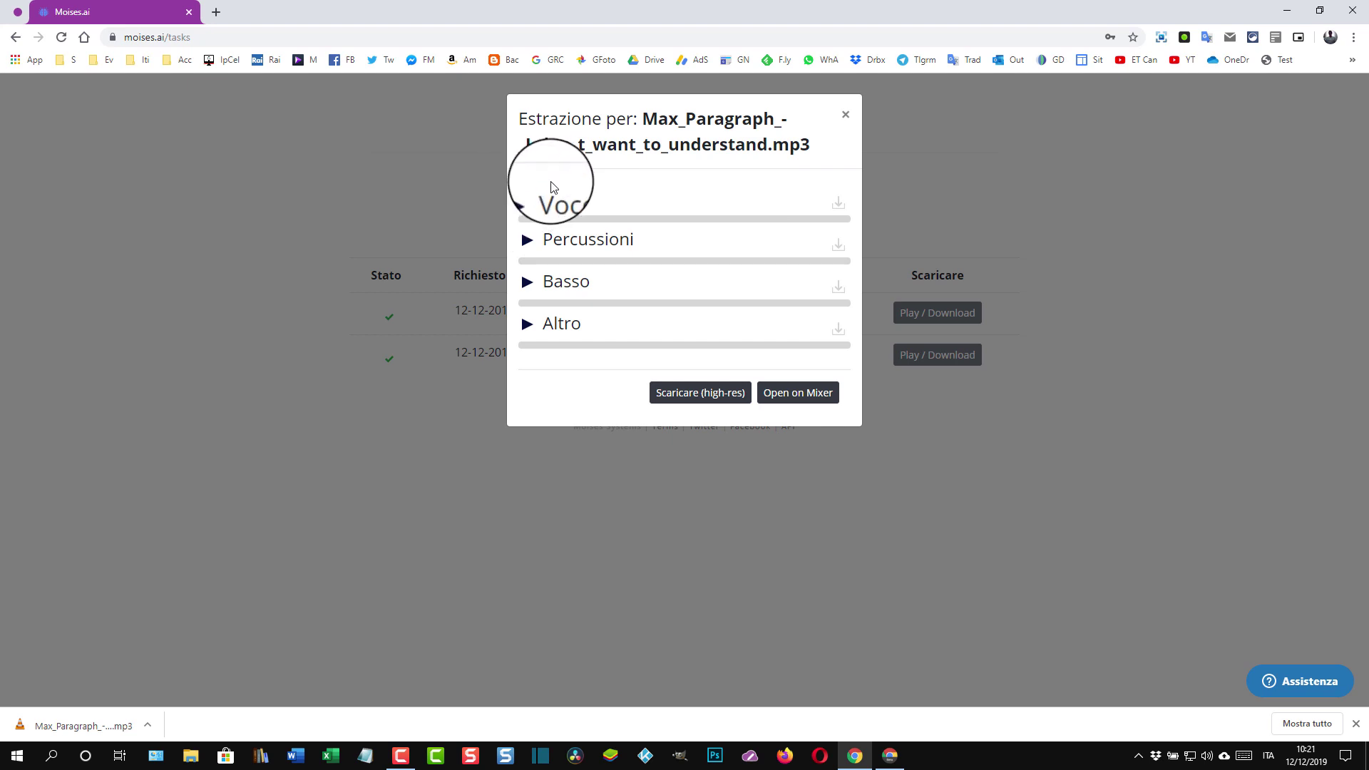
click(528, 203)
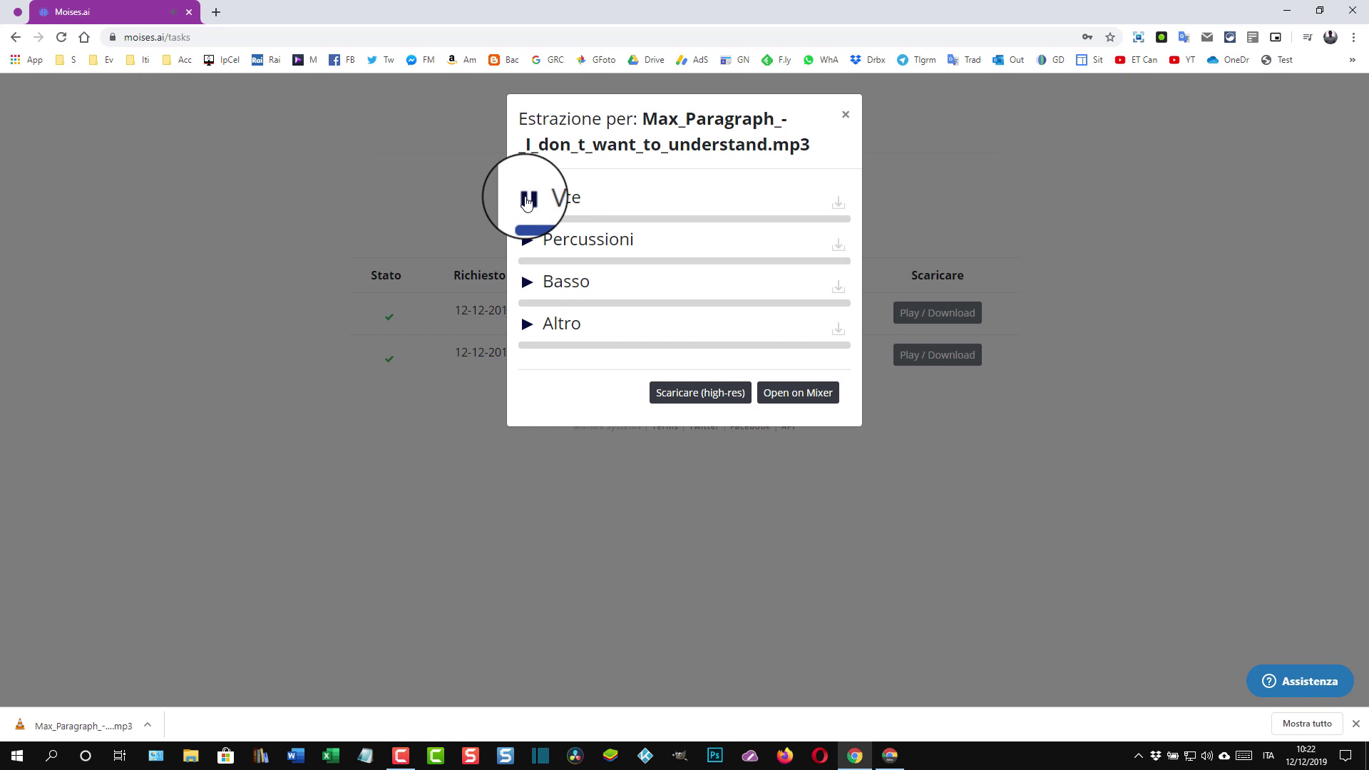
click(528, 199)
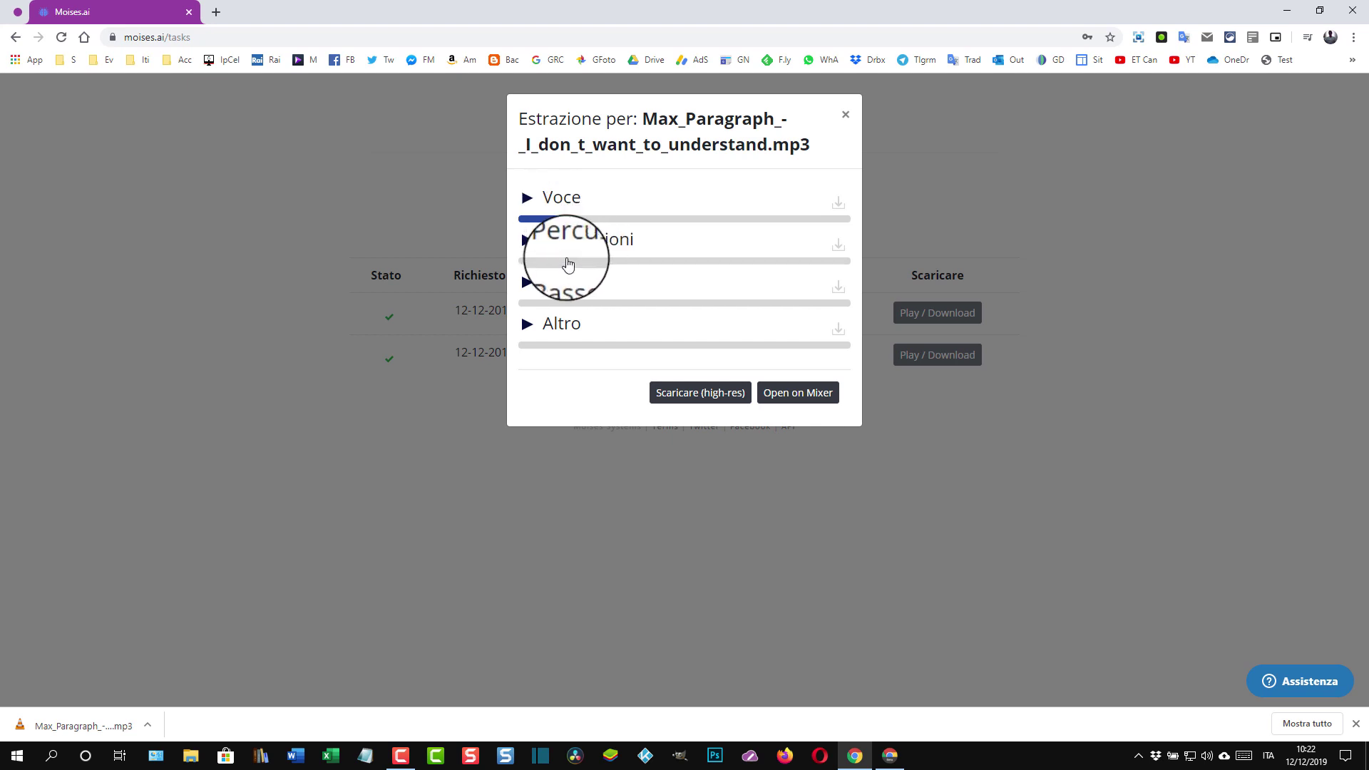
click(527, 245)
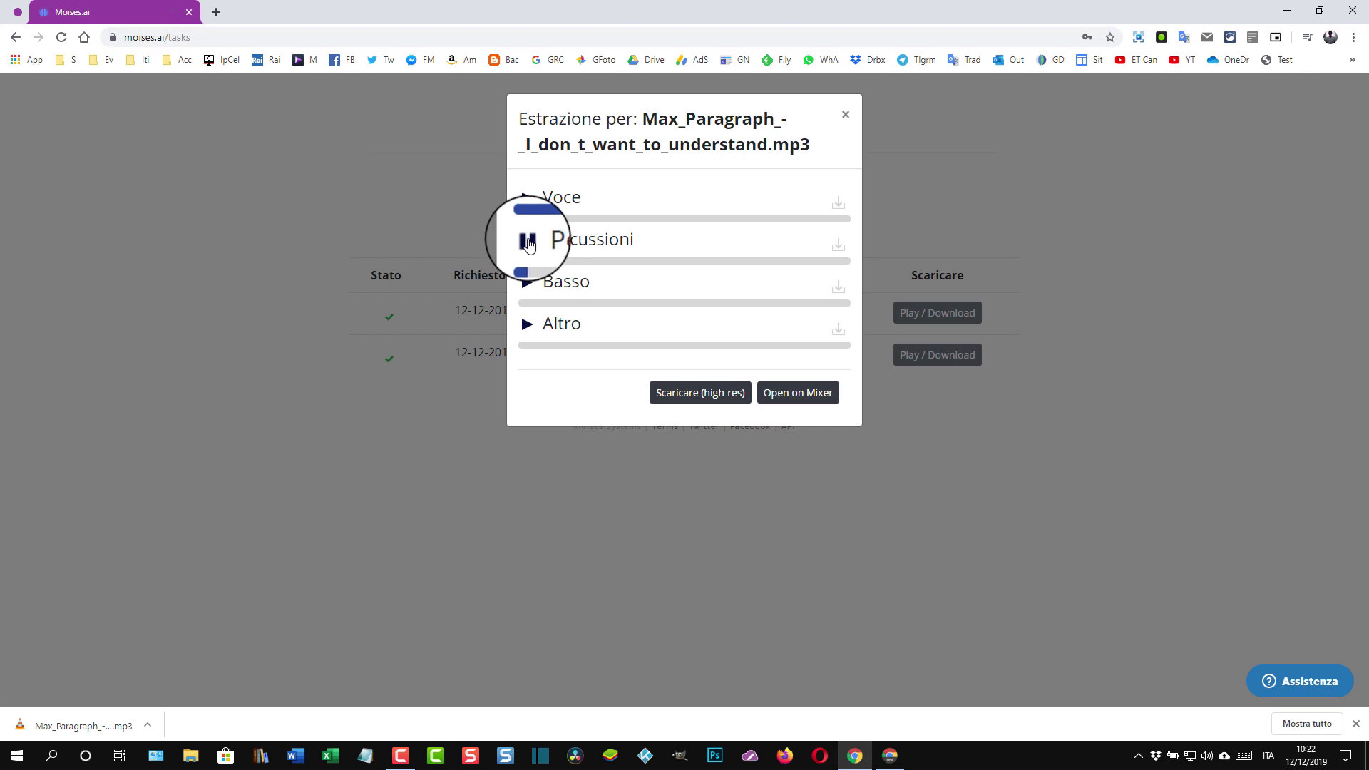
click(528, 244)
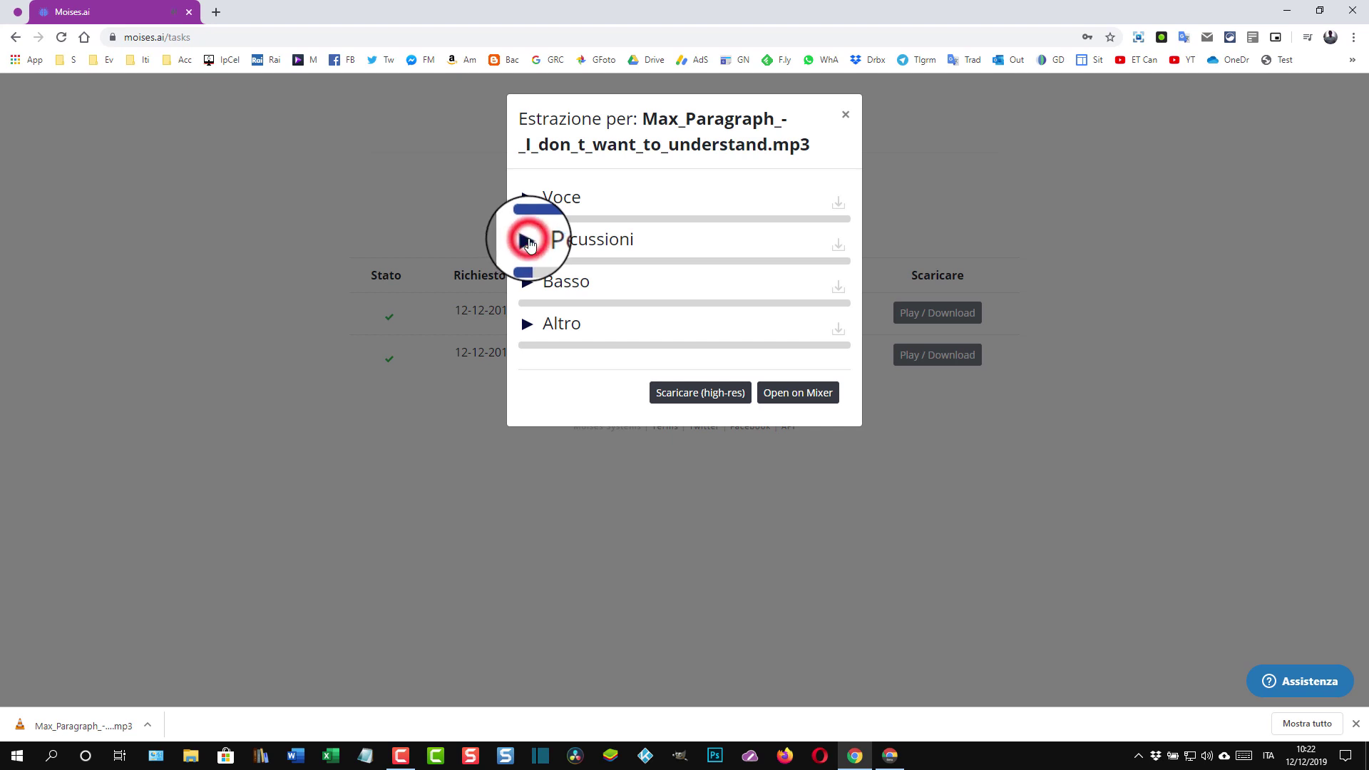
click(527, 284)
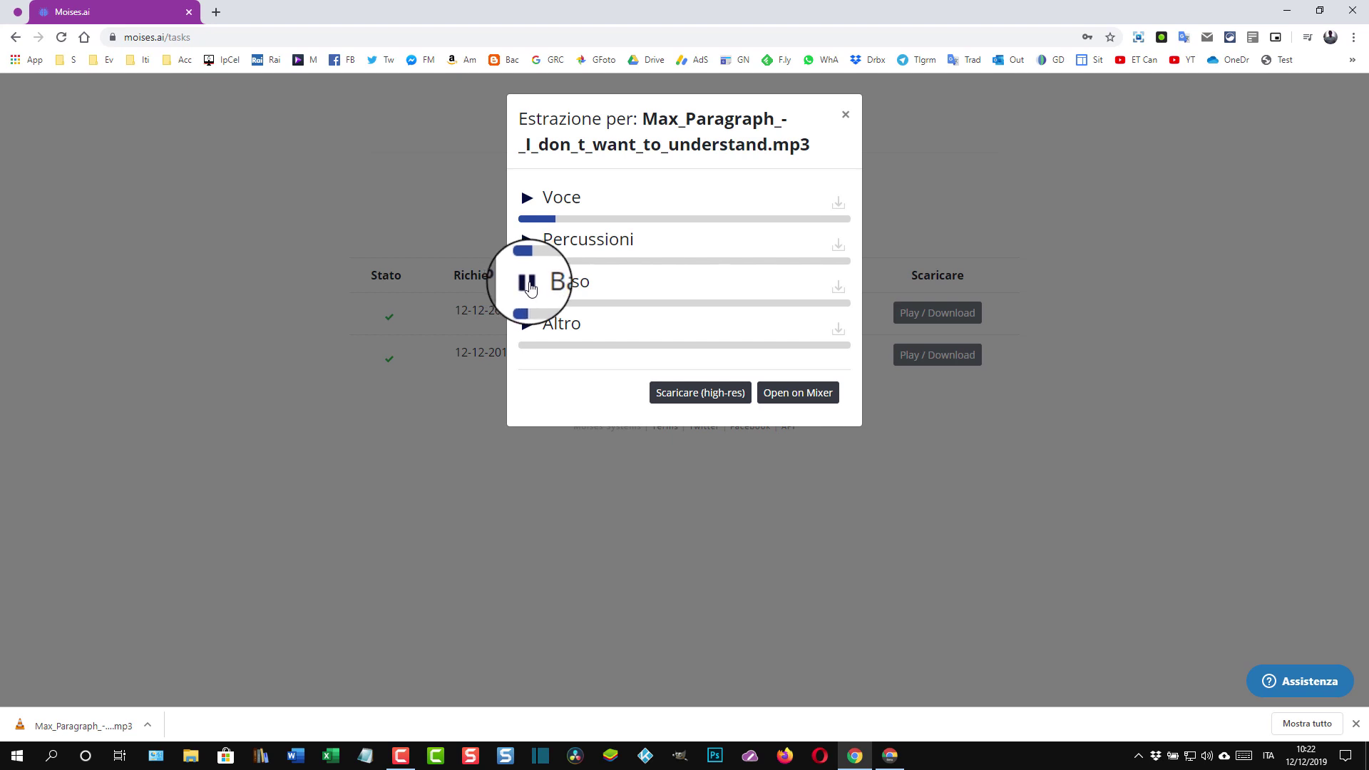
click(528, 284)
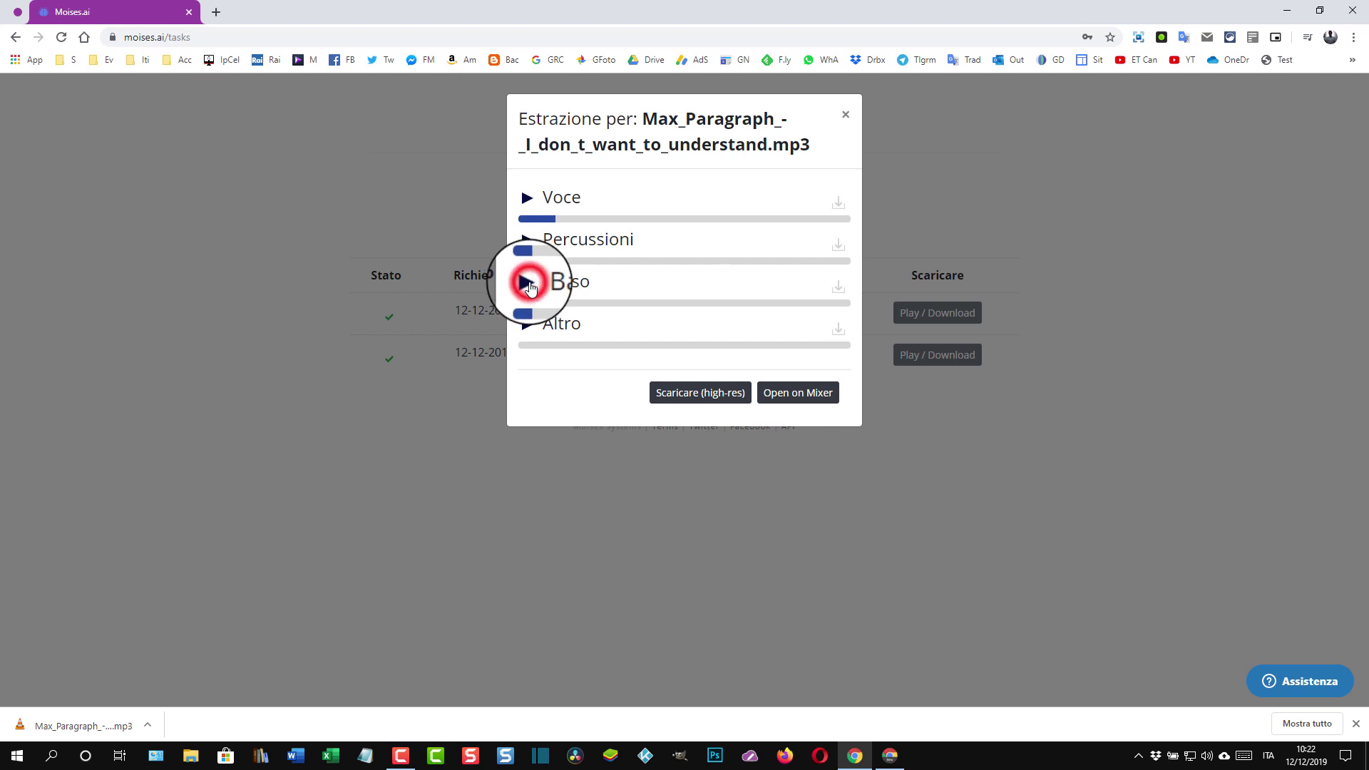
click(528, 325)
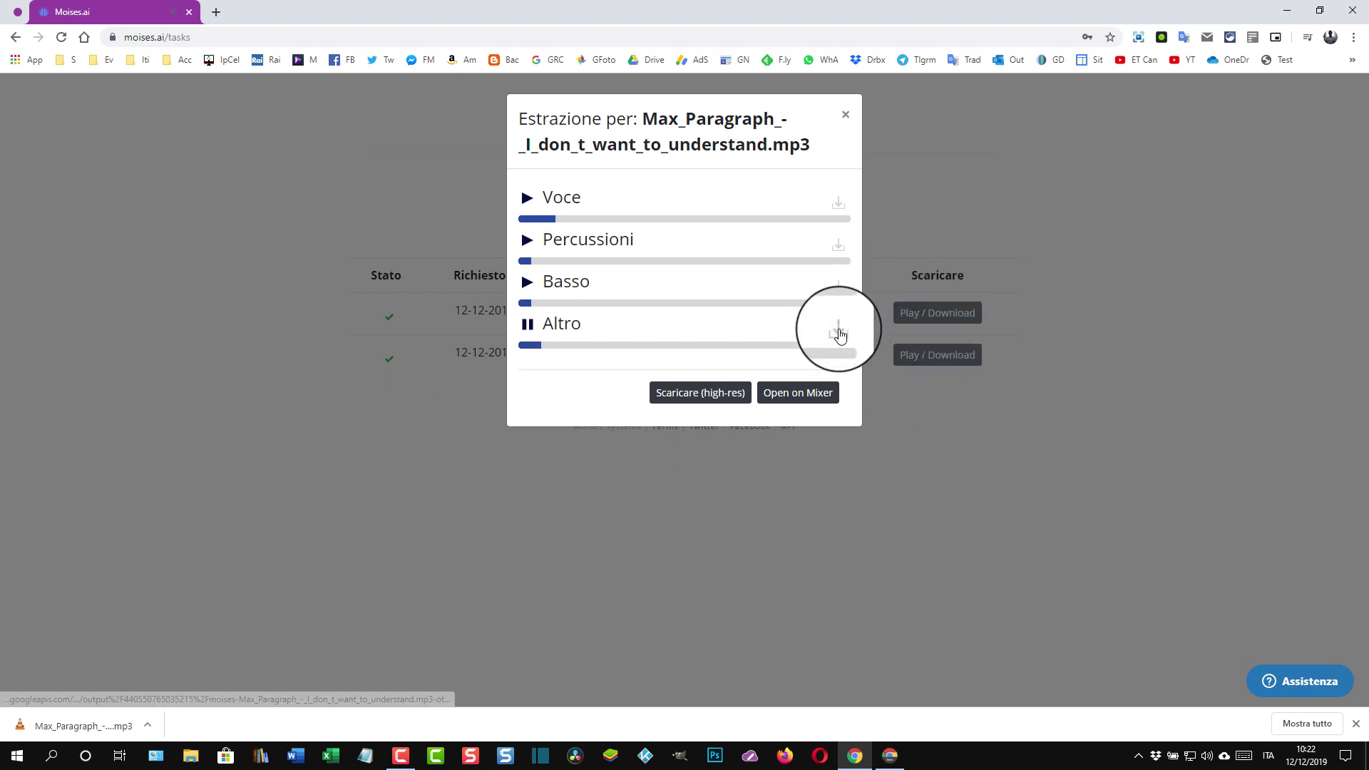
click(533, 329)
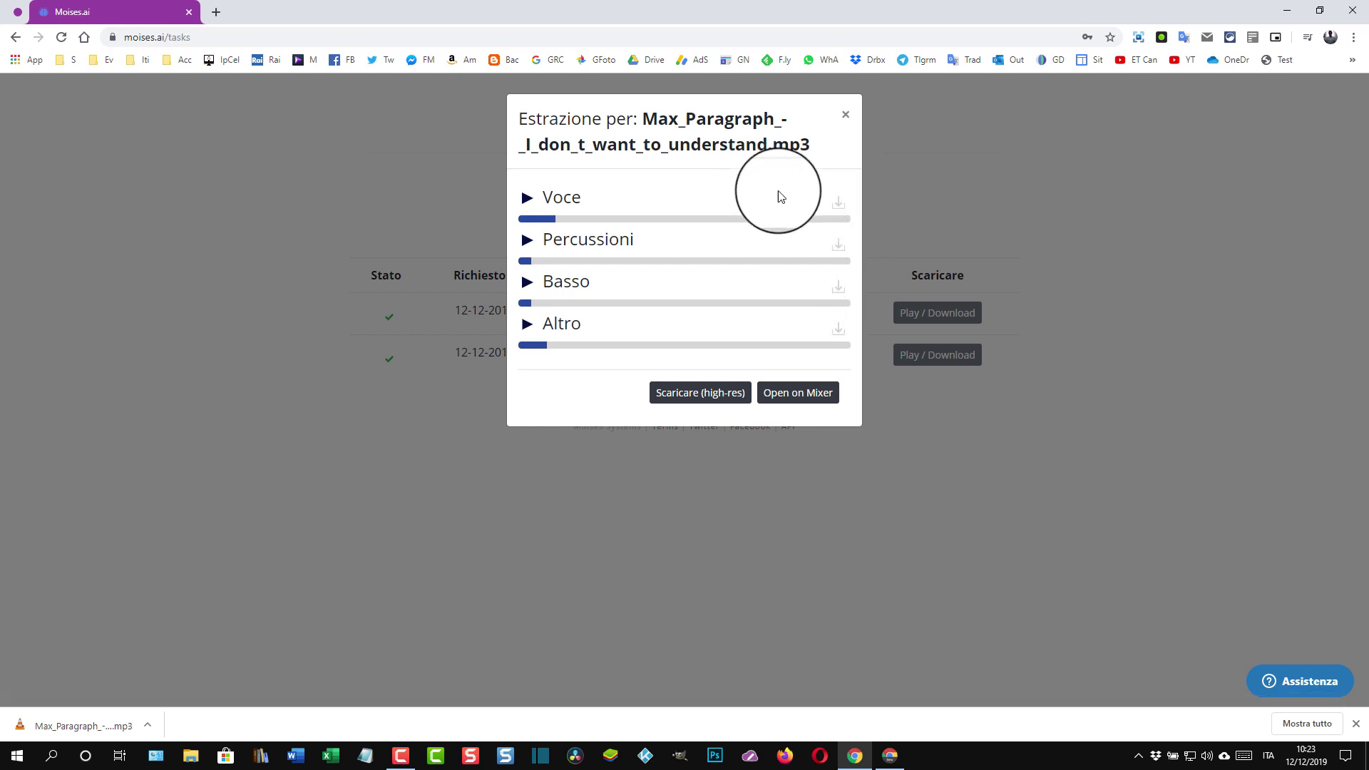
Open the Altro stem of the Max_Paragraph song in the browser's audio player, pause it and download it as an MP3.
click(839, 332)
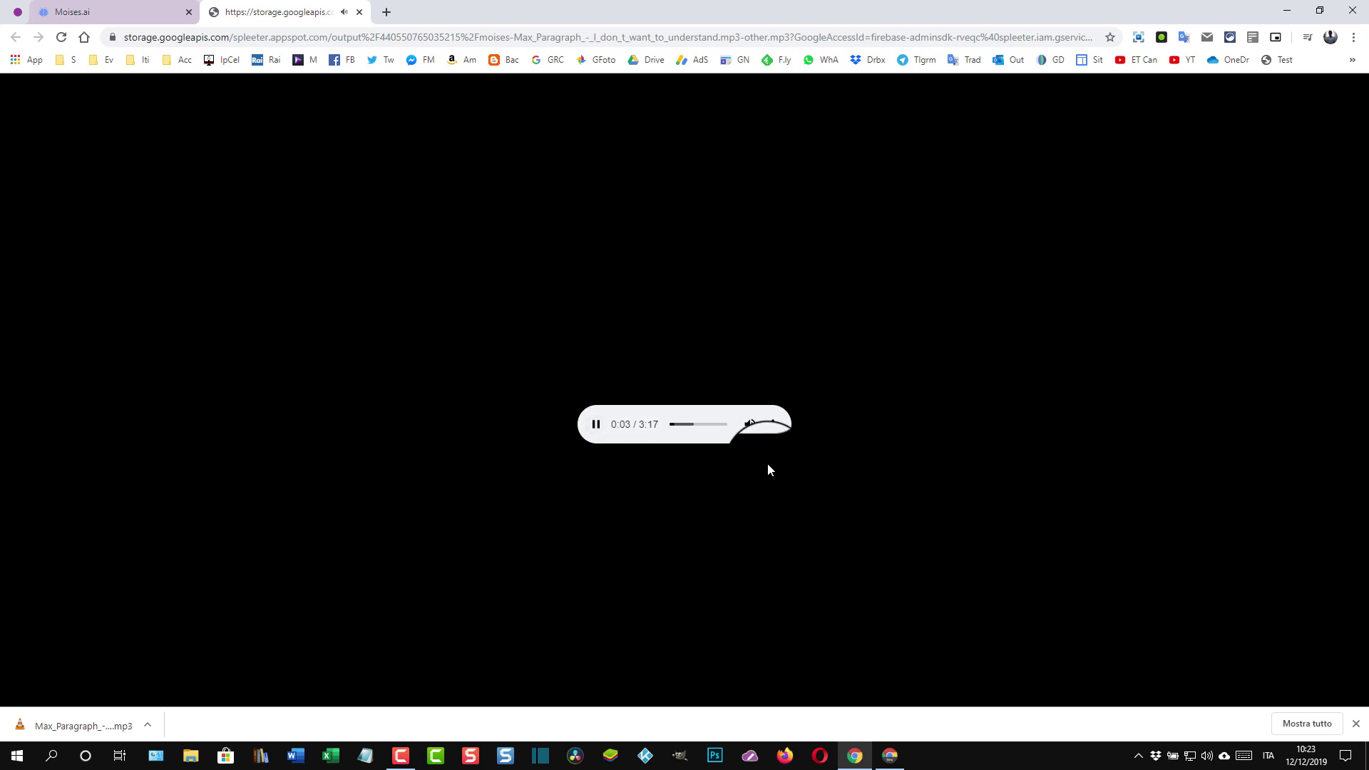
click(776, 426)
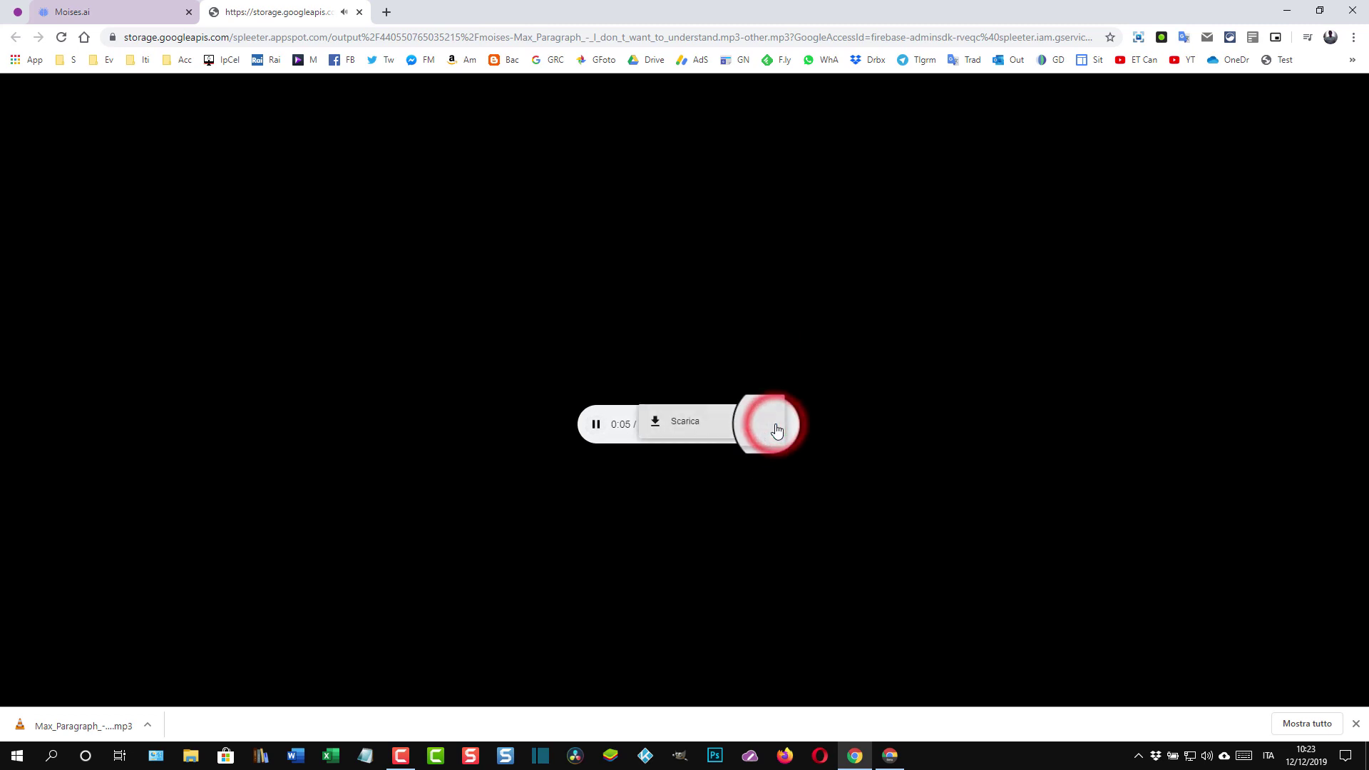
click(403, 251)
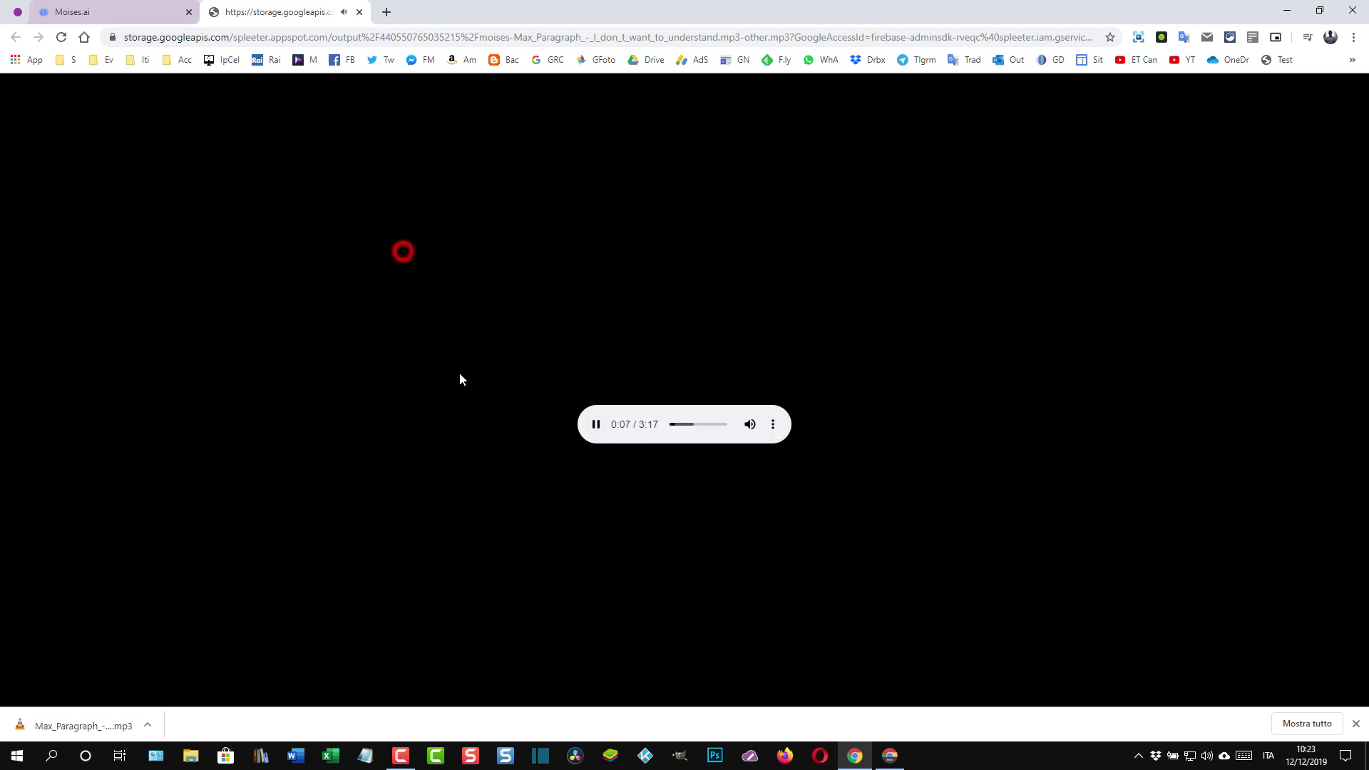
click(595, 424)
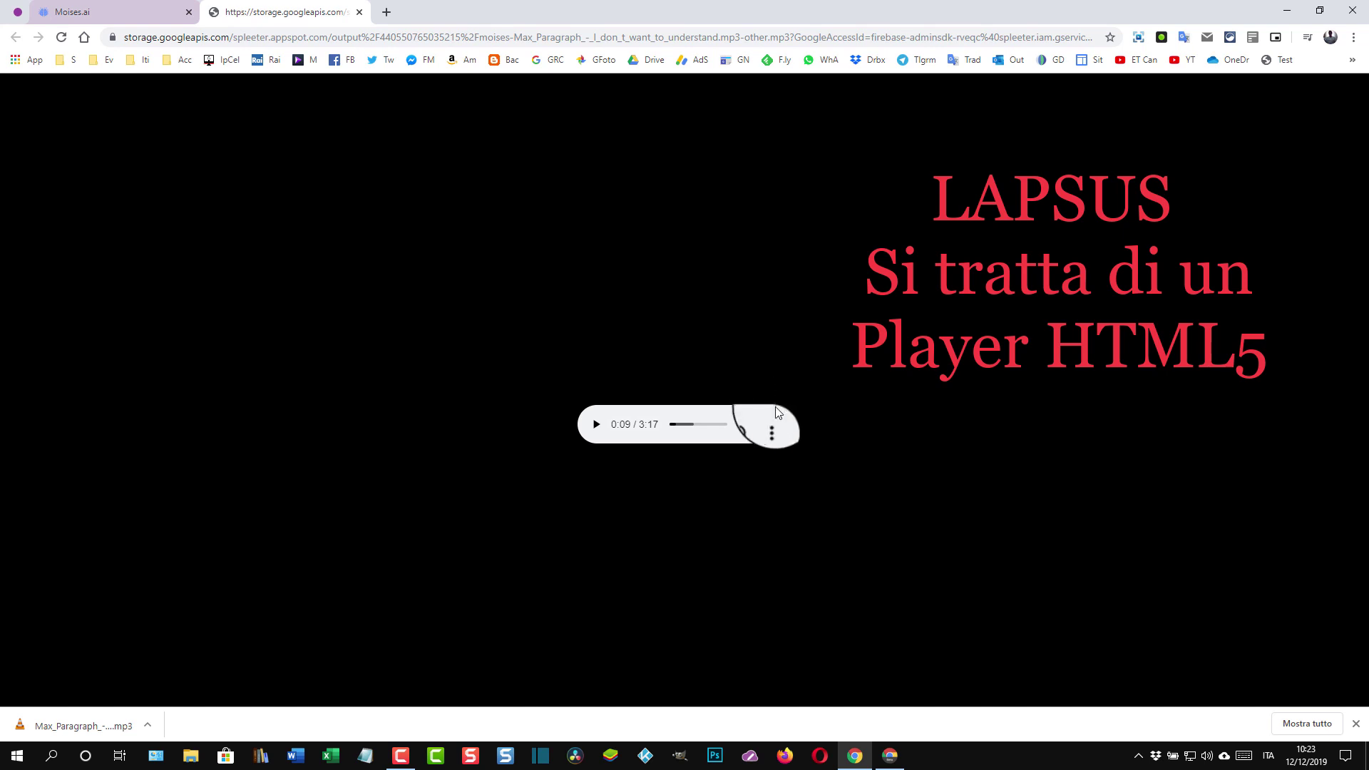
click(775, 428)
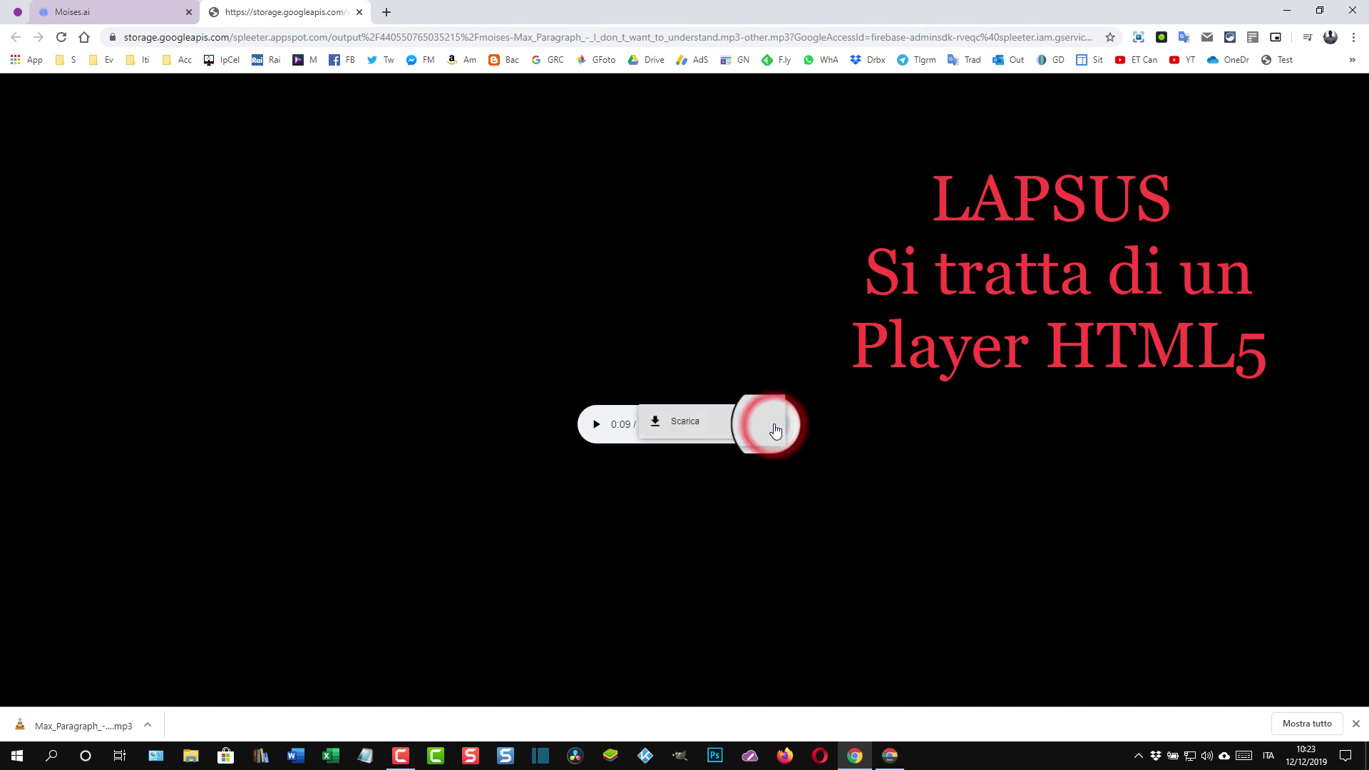
click(655, 426)
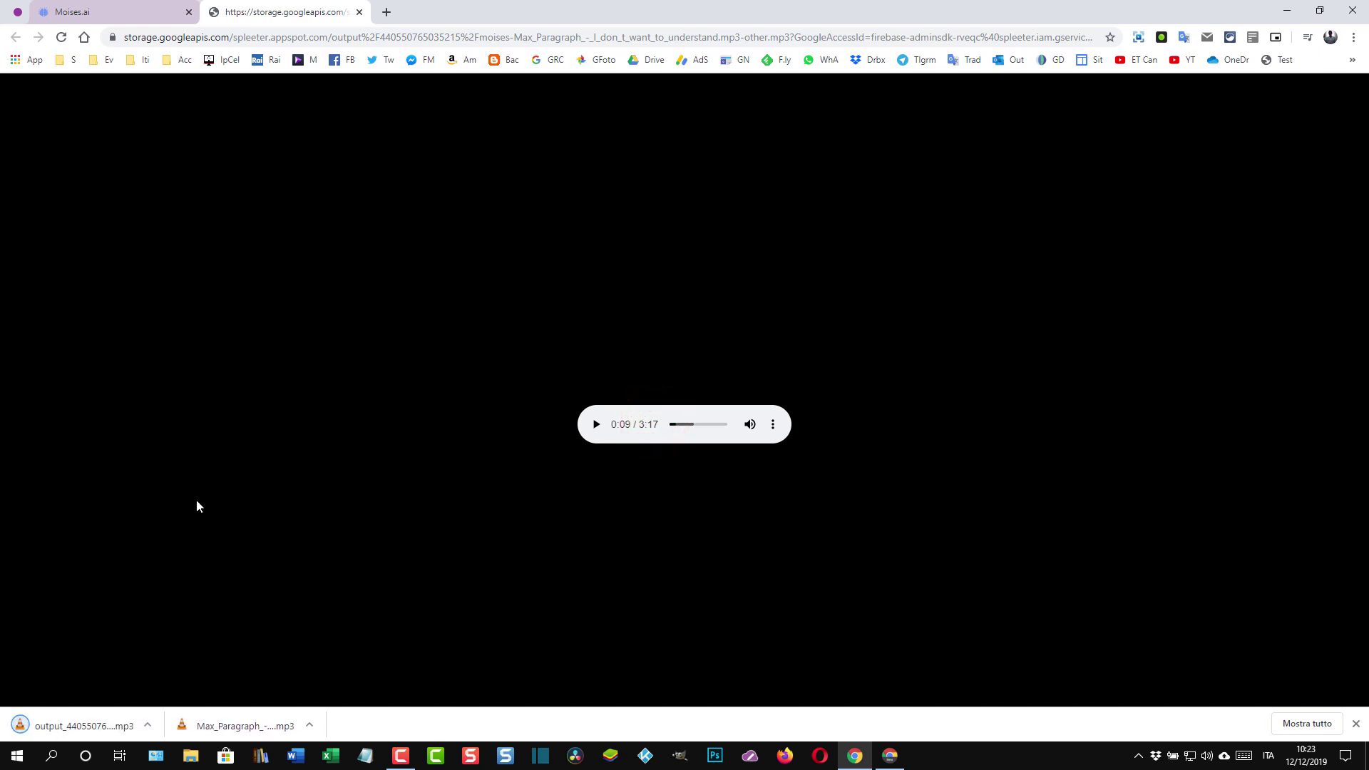
Close the audio player page and the extraction results for the Max_Paragraph song.
click(129, 12)
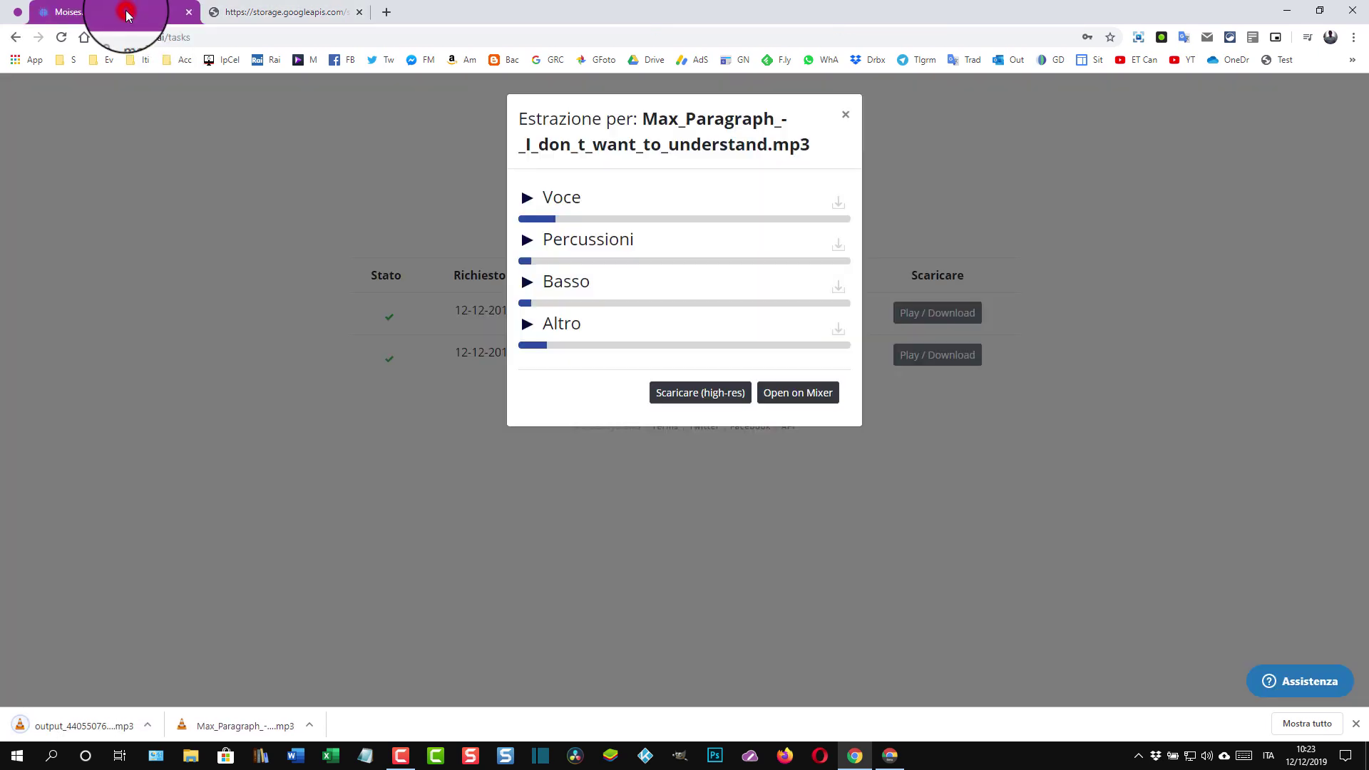
click(367, 17)
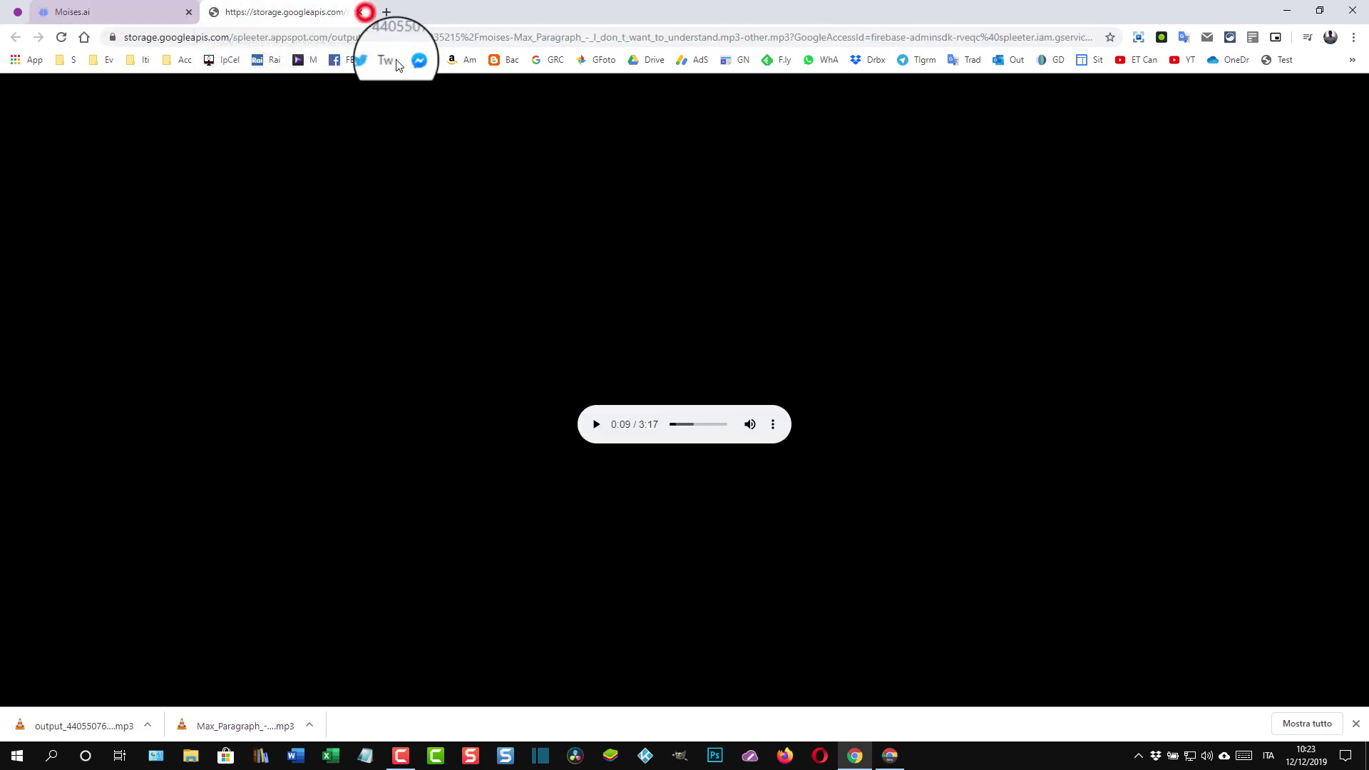
click(148, 12)
click(361, 12)
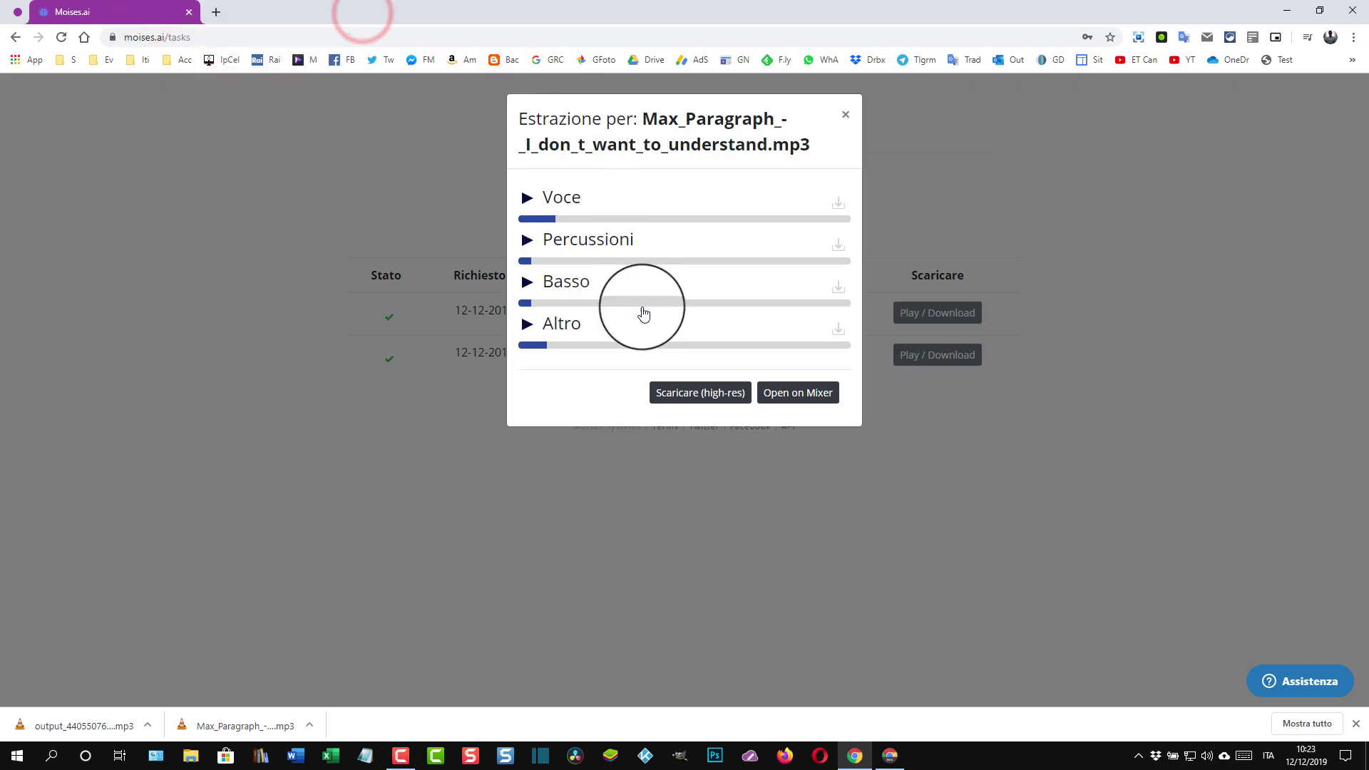
click(844, 116)
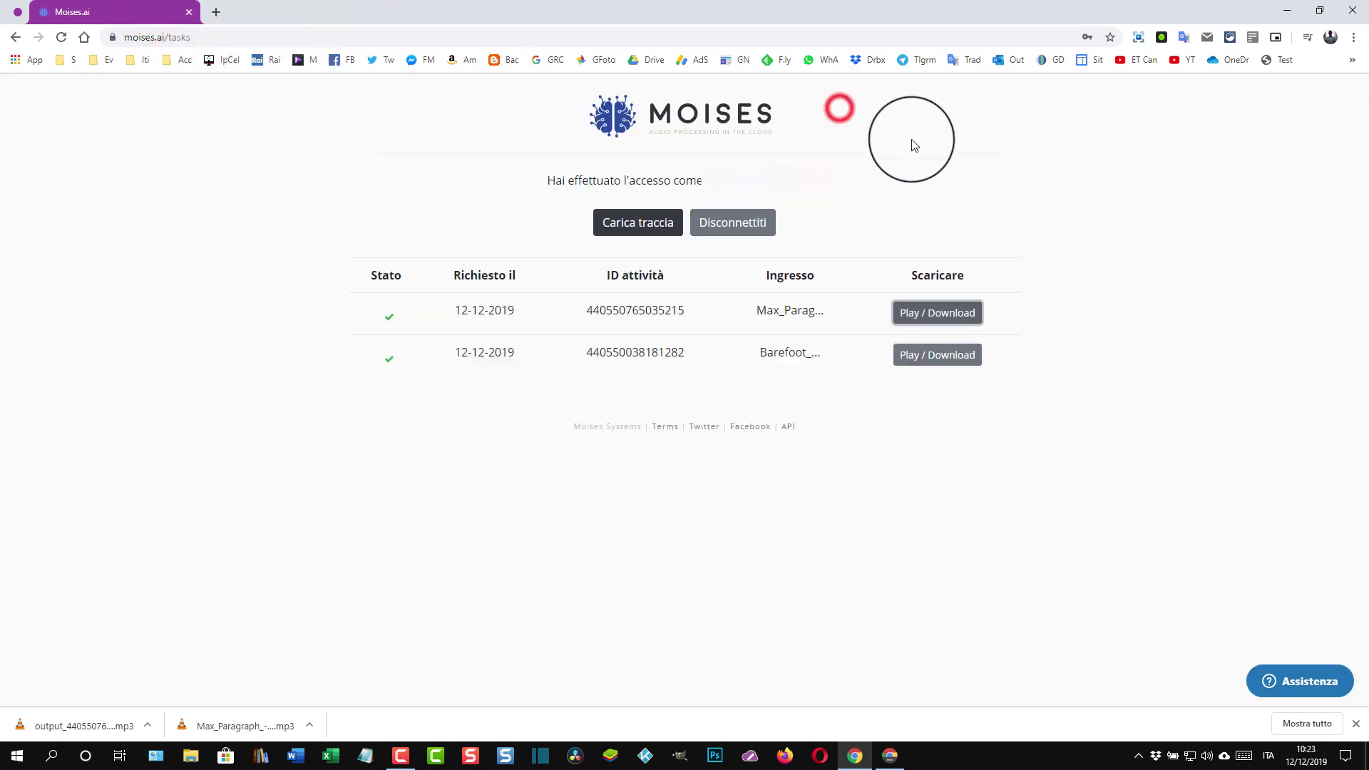
click(923, 315)
click(845, 115)
Download the Accompagnamento track of Barefoot_McCoy_-_Summer_in_My_Soul.mp3 from its extraction results, and return to the Moises.ai page.
click(932, 356)
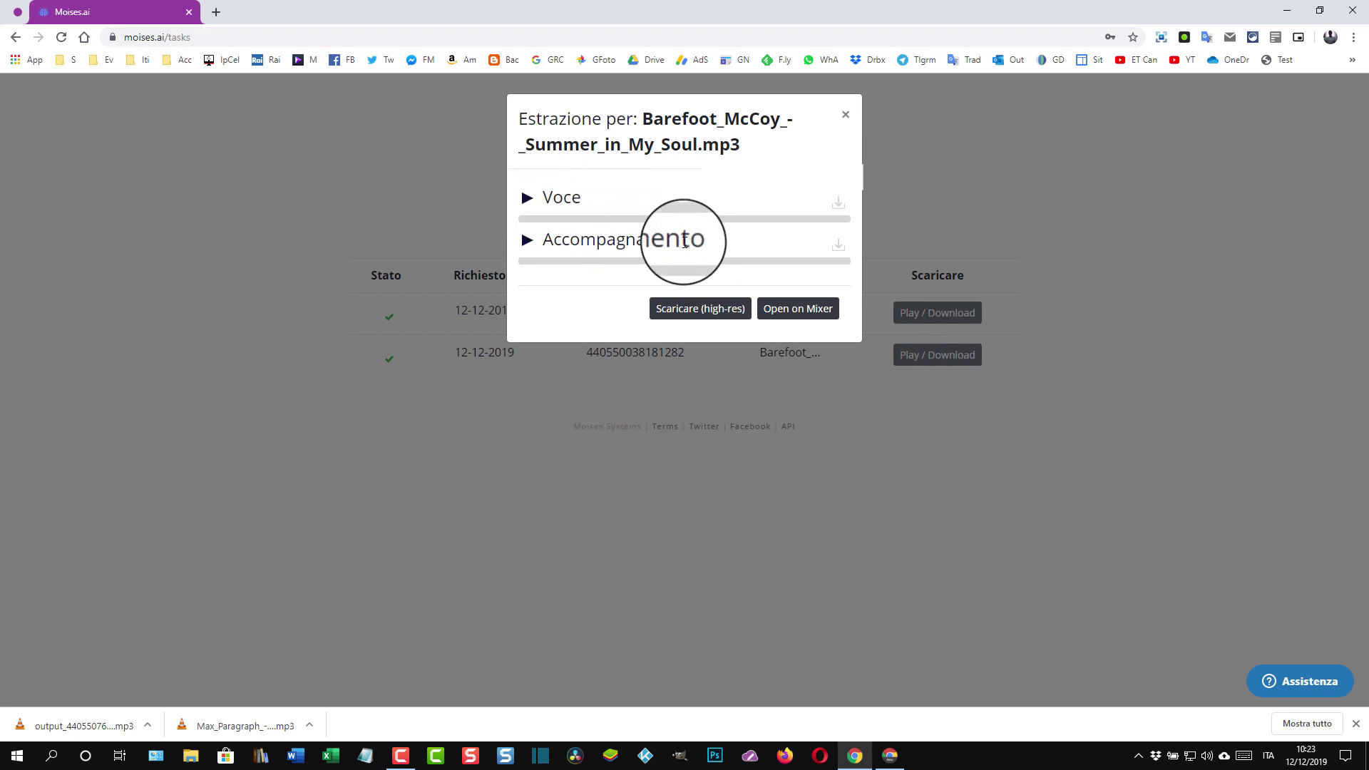
click(845, 251)
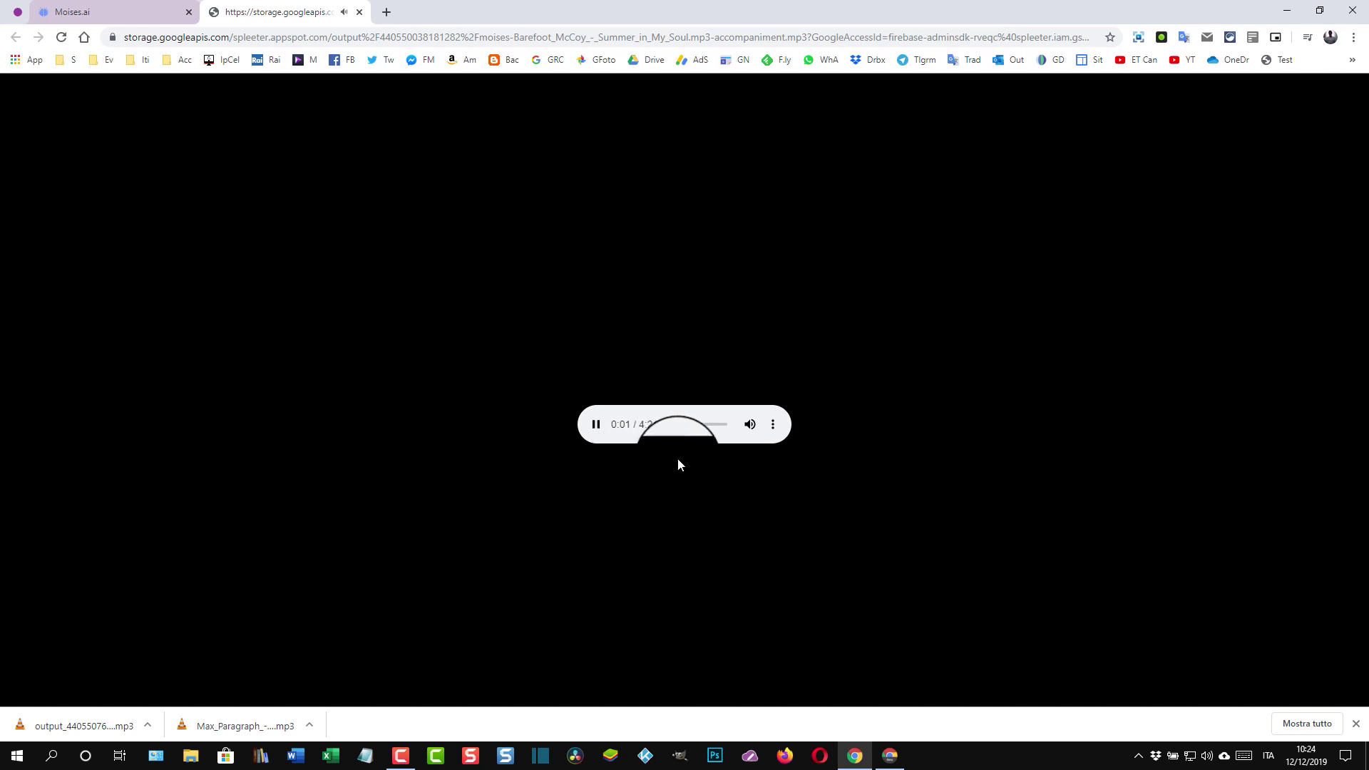
click(596, 424)
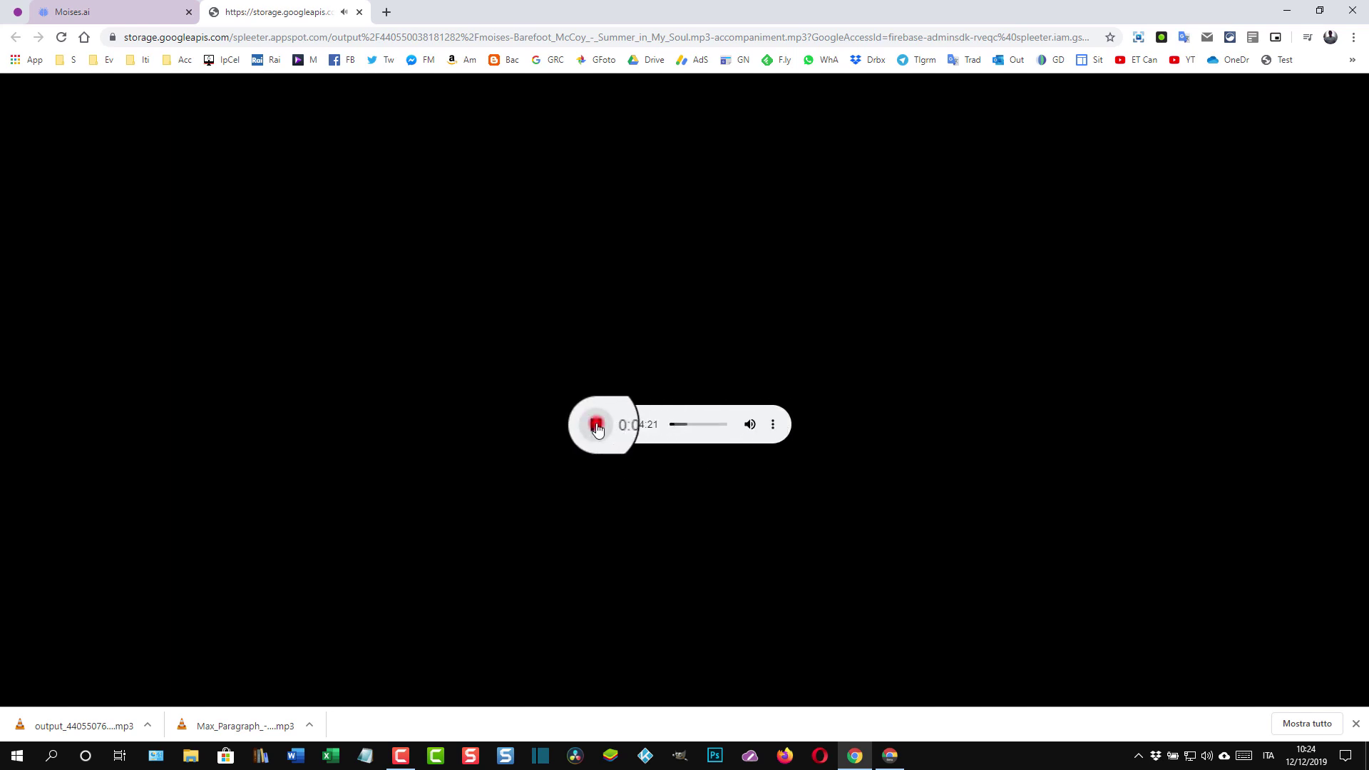
click(775, 428)
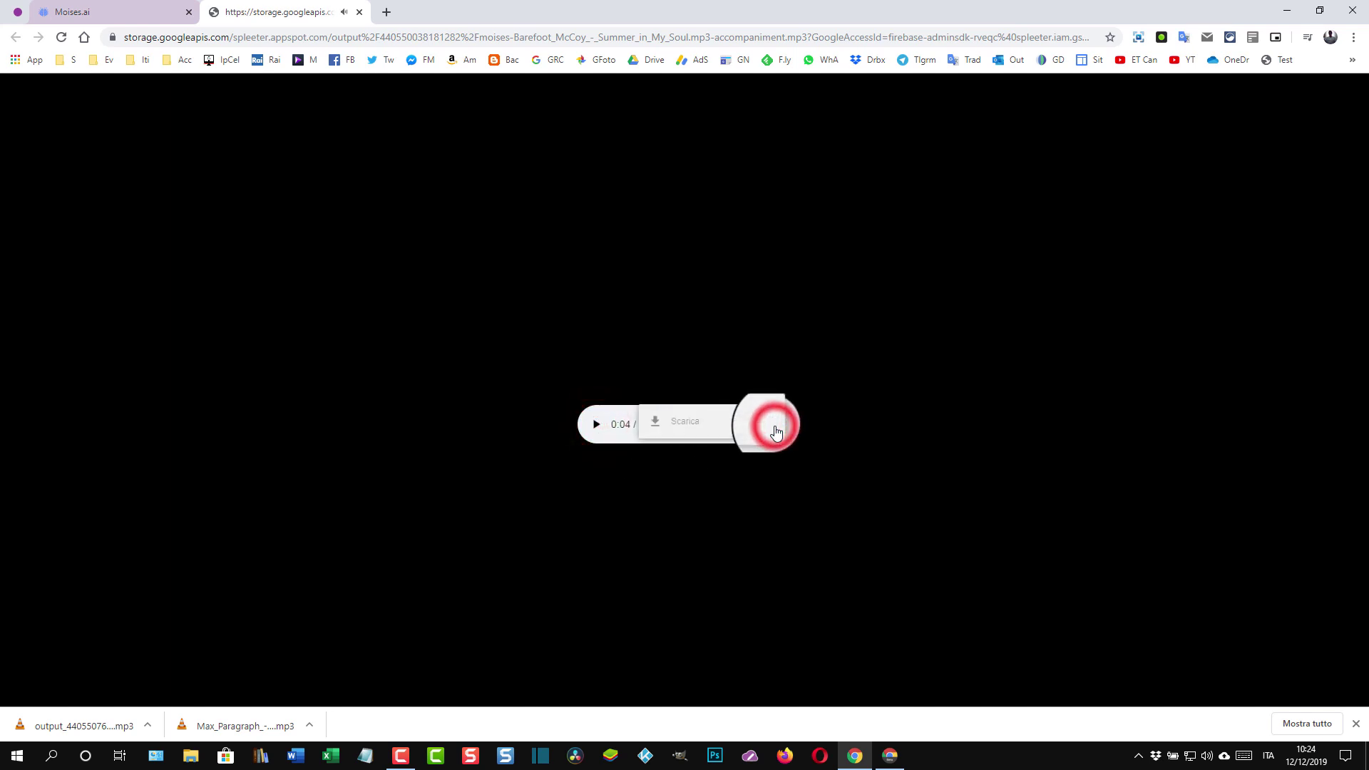
click(679, 425)
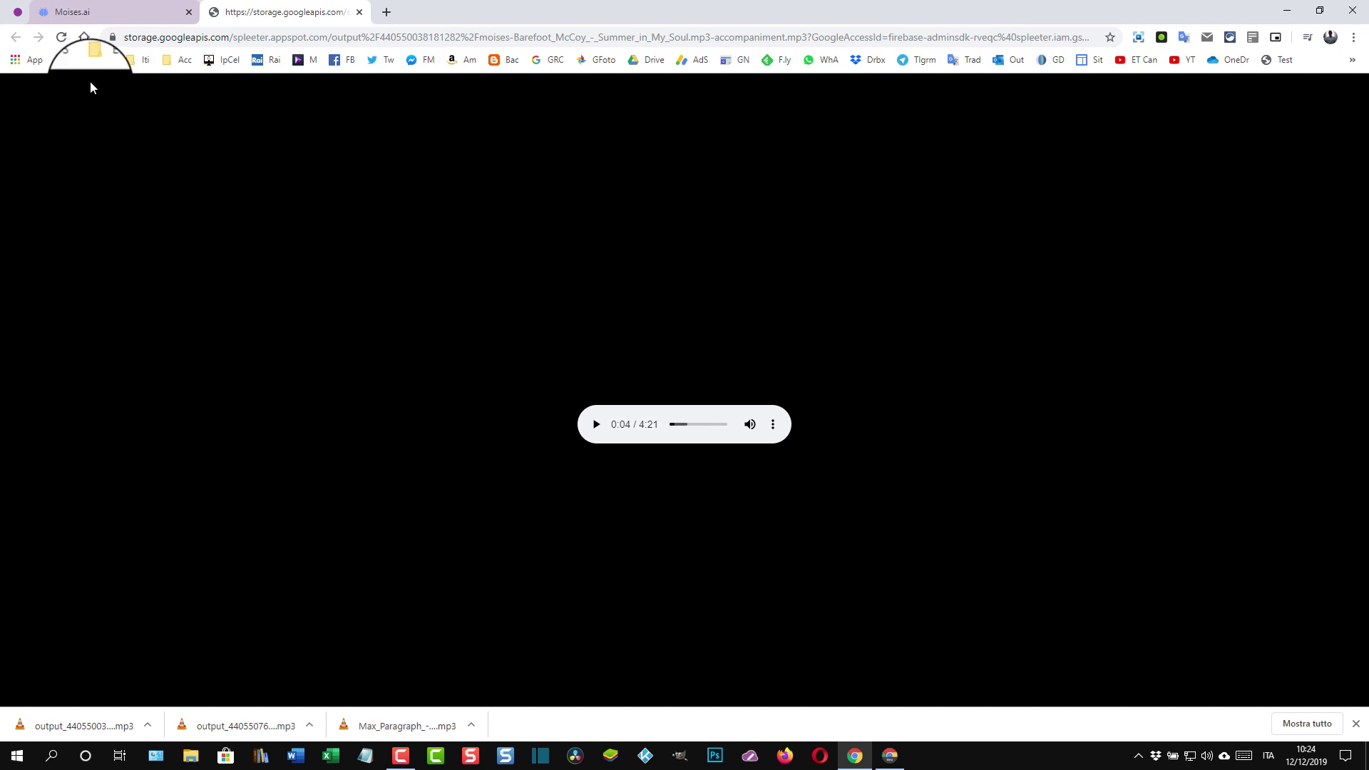
click(110, 12)
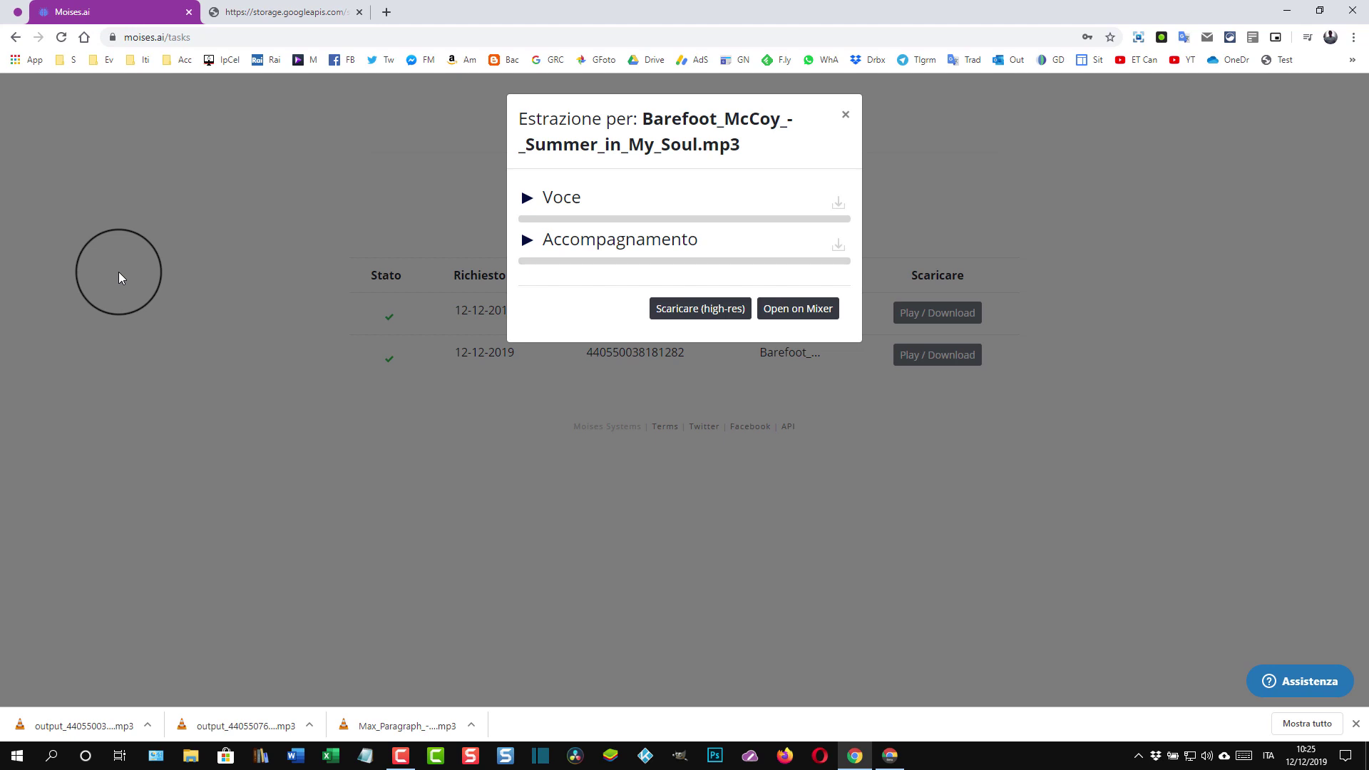